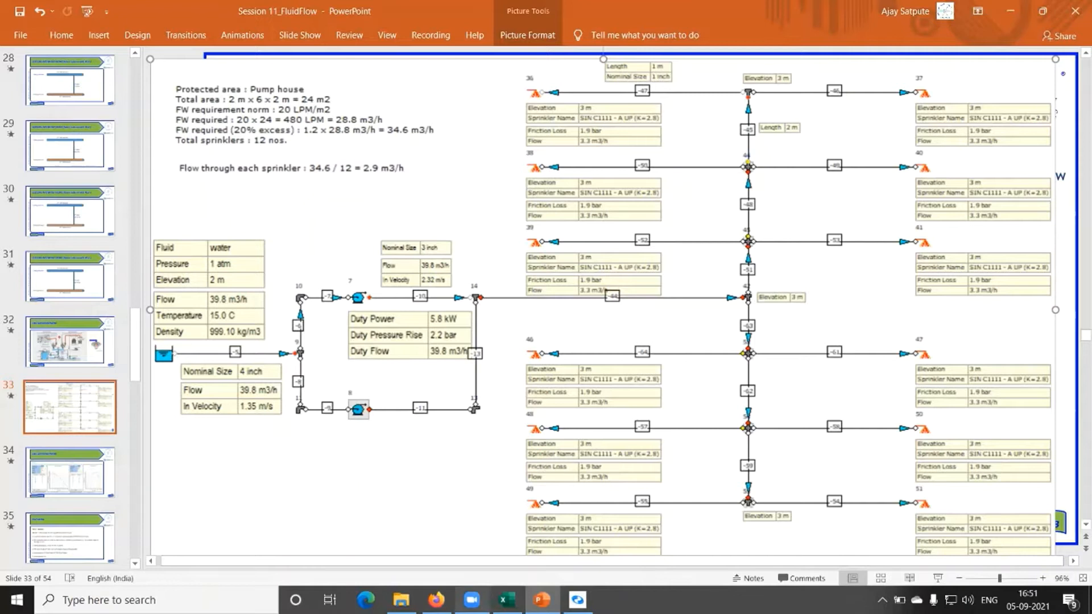
Switch to the Process design workbook in Excel and examine the consistent spray distribution diagram in columns N to P of sheet S11
{"action": "left_click", "coordinate": [506, 601]}
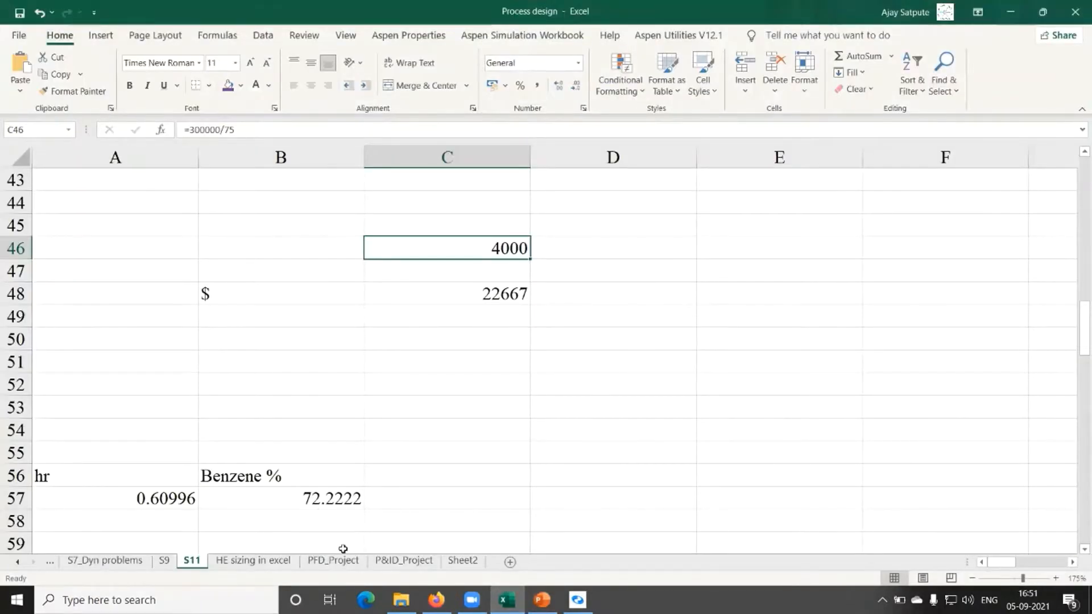
{"action": "left_click", "coordinate": [48, 563]}
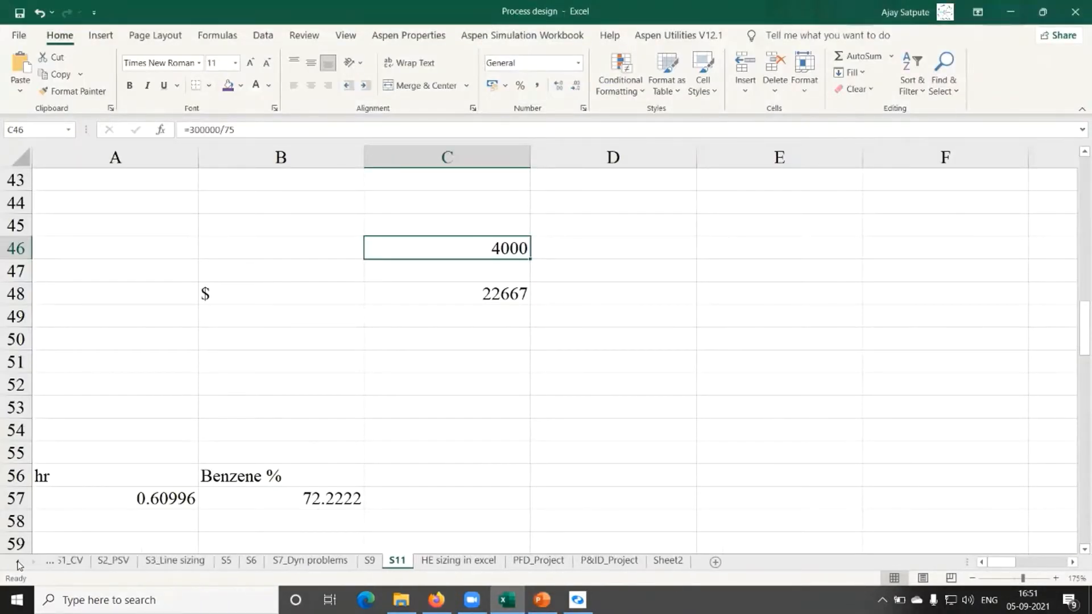
{"action": "scroll", "coordinate": [734, 383], "scroll_direction": "up", "scroll_amount": 5}
{"action": "left_click", "coordinate": [733, 383]}
{"action": "scroll", "coordinate": [740, 383], "scroll_direction": "up", "scroll_amount": 4}
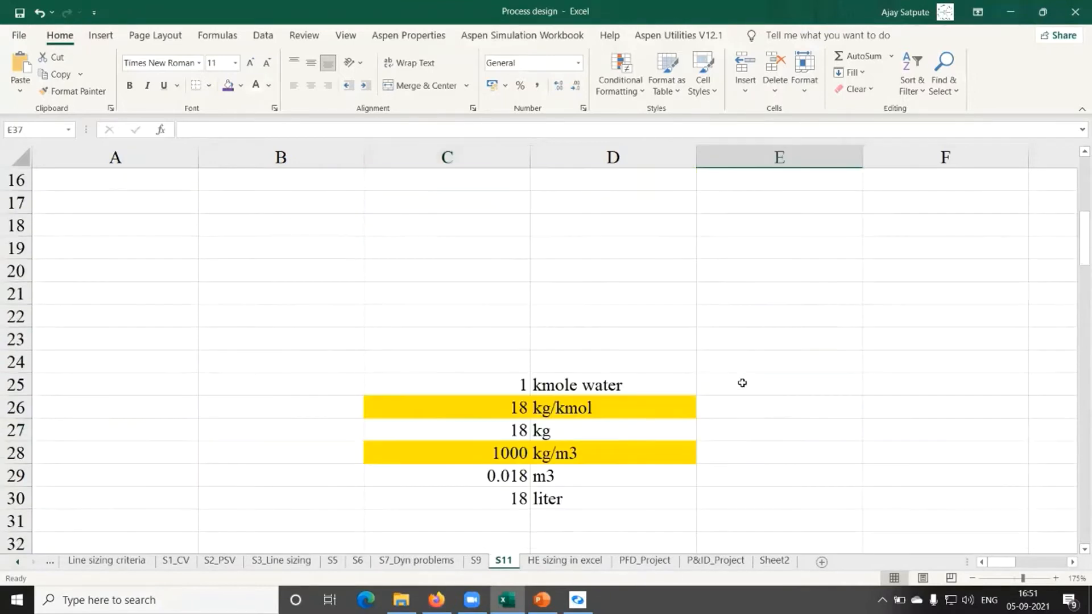
{"action": "left_click_drag", "start_coordinate": [1003, 562], "coordinate": [1045, 566]}
{"action": "scroll", "coordinate": [981, 500], "scroll_direction": "down", "scroll_amount": 1}
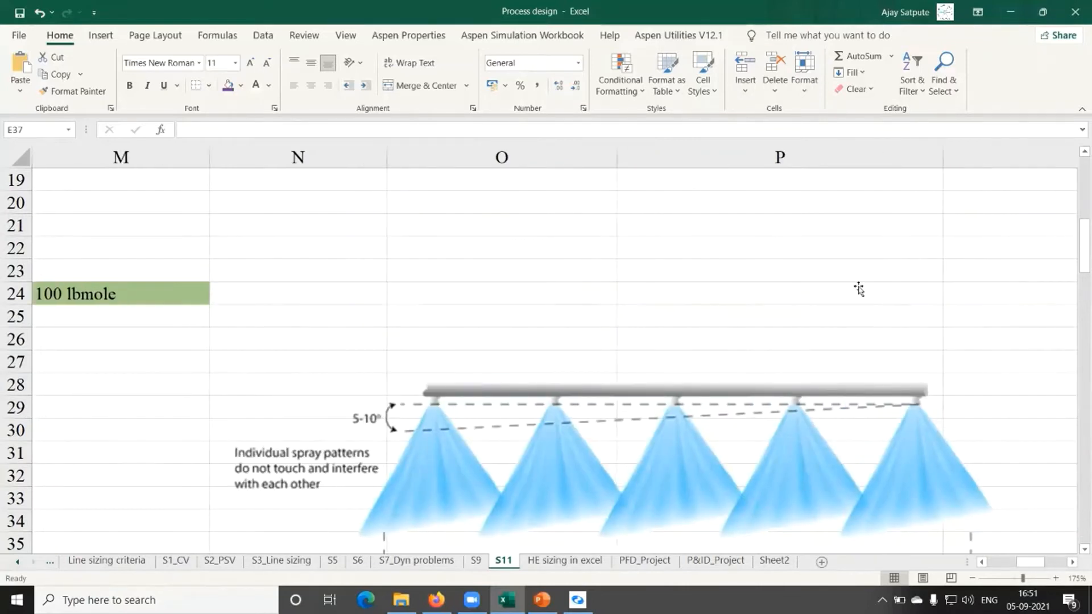
{"action": "scroll", "coordinate": [859, 290], "scroll_direction": "down", "scroll_amount": 1}
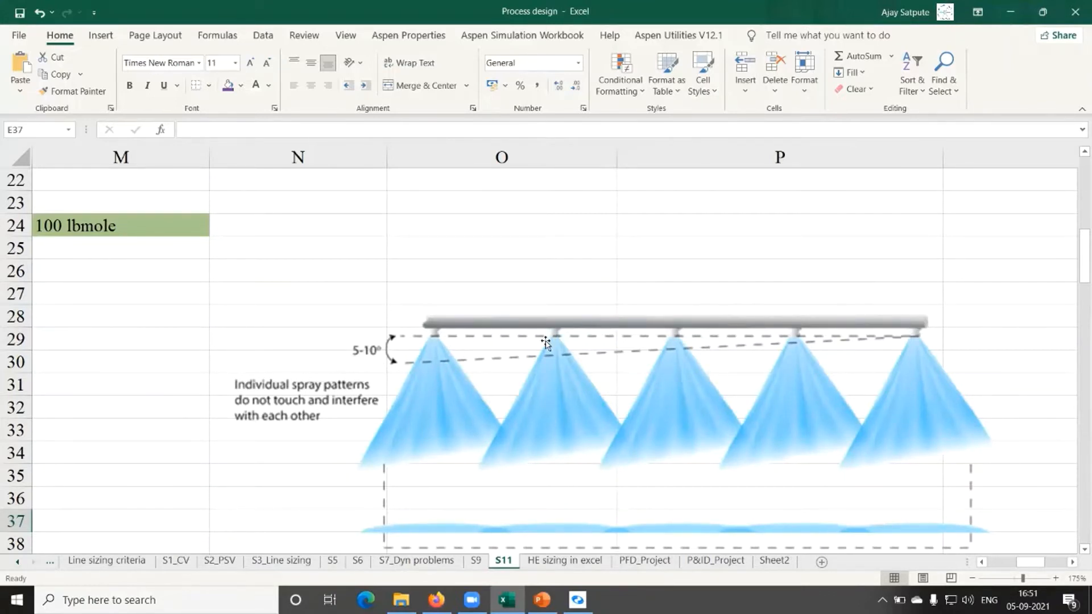
{"action": "scroll", "coordinate": [518, 241], "scroll_direction": "down", "scroll_amount": 1}
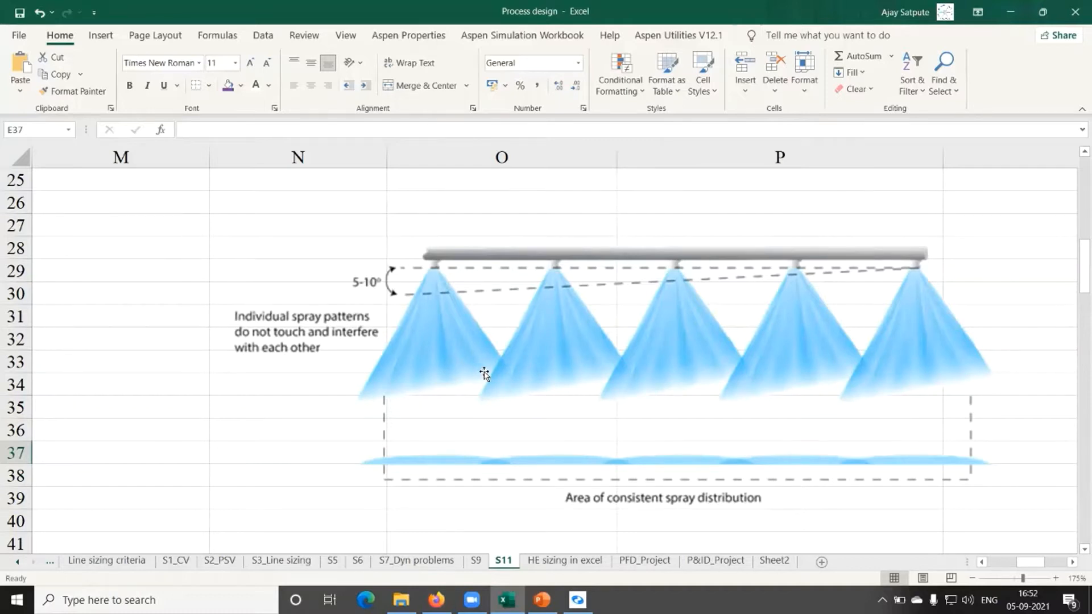
Examine the spray angle and coverage diagram and the overlapping nozzle spacing diagram further down the sheet
{"action": "scroll", "coordinate": [485, 373], "scroll_direction": "down", "scroll_amount": 7}
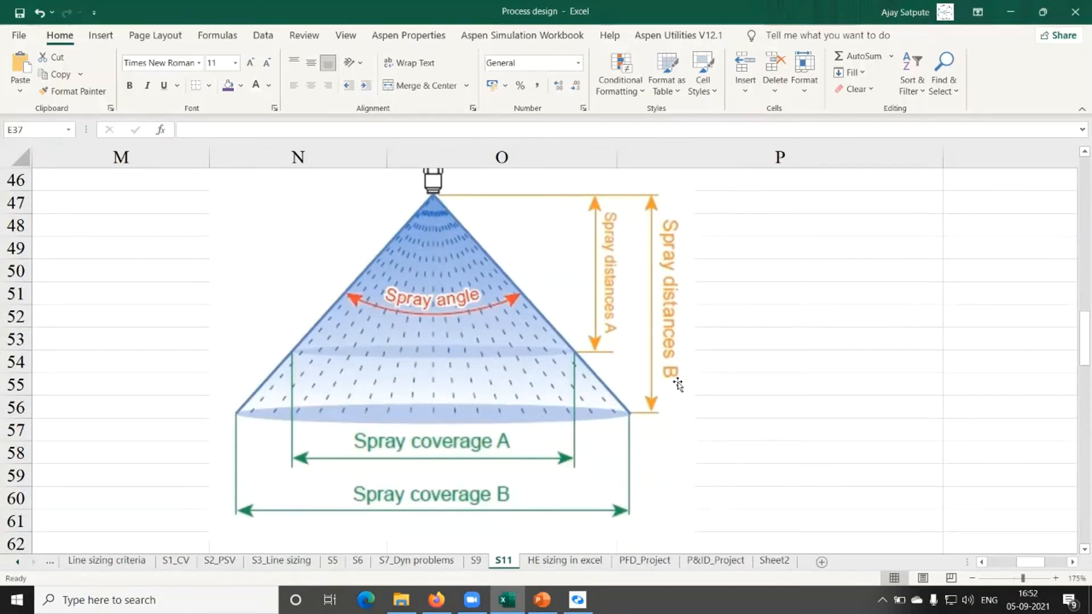
{"action": "scroll", "coordinate": [679, 387], "scroll_direction": "down", "scroll_amount": 5}
{"action": "scroll", "coordinate": [680, 387], "scroll_direction": "down", "scroll_amount": 1}
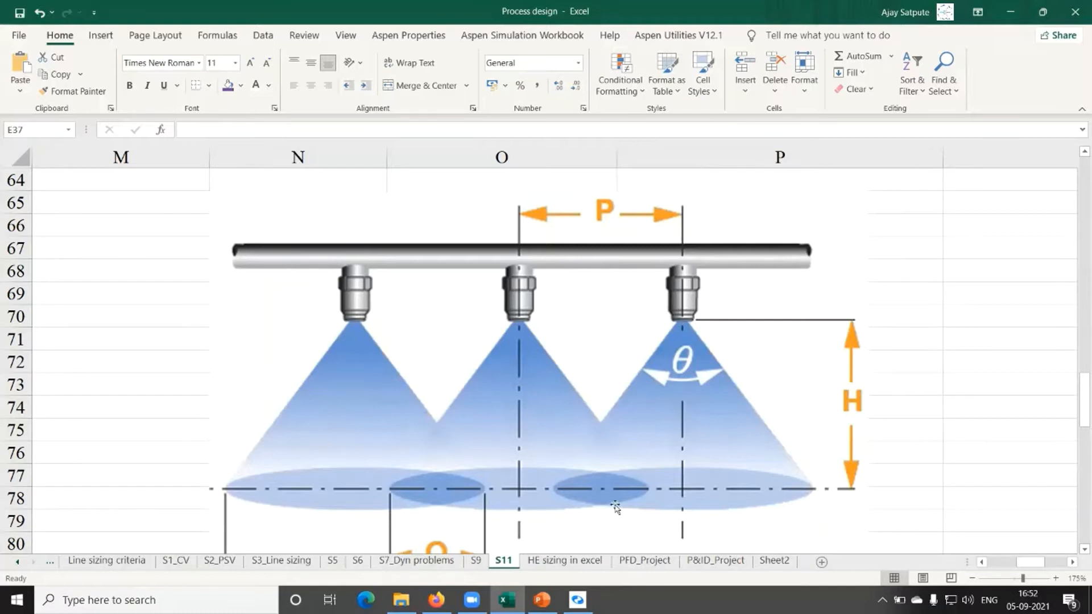
Review the spray distribution diagram again and compare it with the spray distances and coverages A and B
{"action": "scroll", "coordinate": [777, 468], "scroll_direction": "up", "scroll_amount": 5}
{"action": "scroll", "coordinate": [777, 468], "scroll_direction": "up", "scroll_amount": 7}
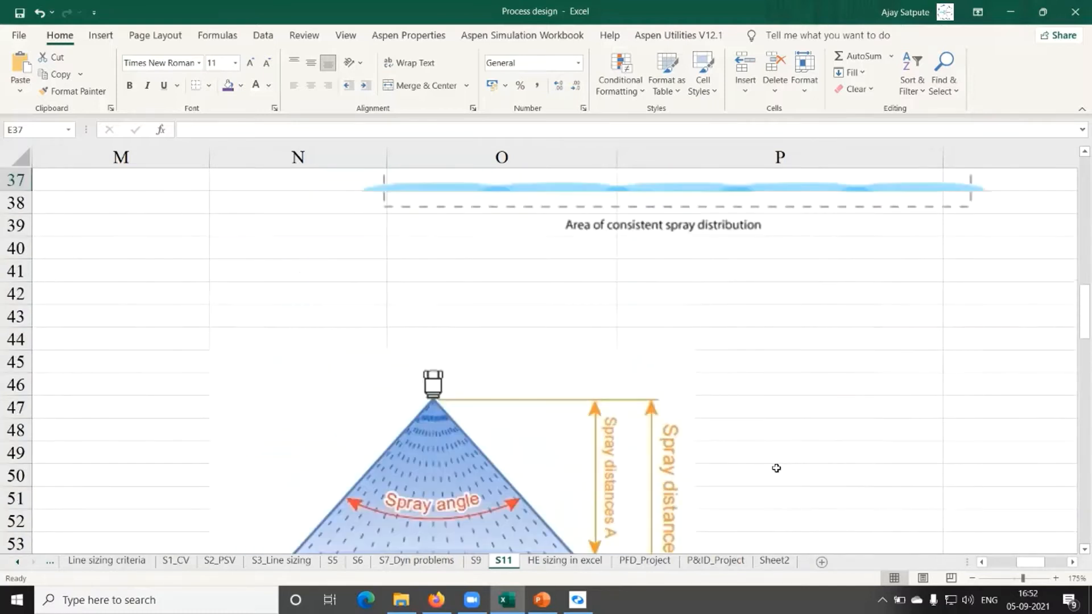
{"action": "scroll", "coordinate": [776, 466], "scroll_direction": "up", "scroll_amount": 1}
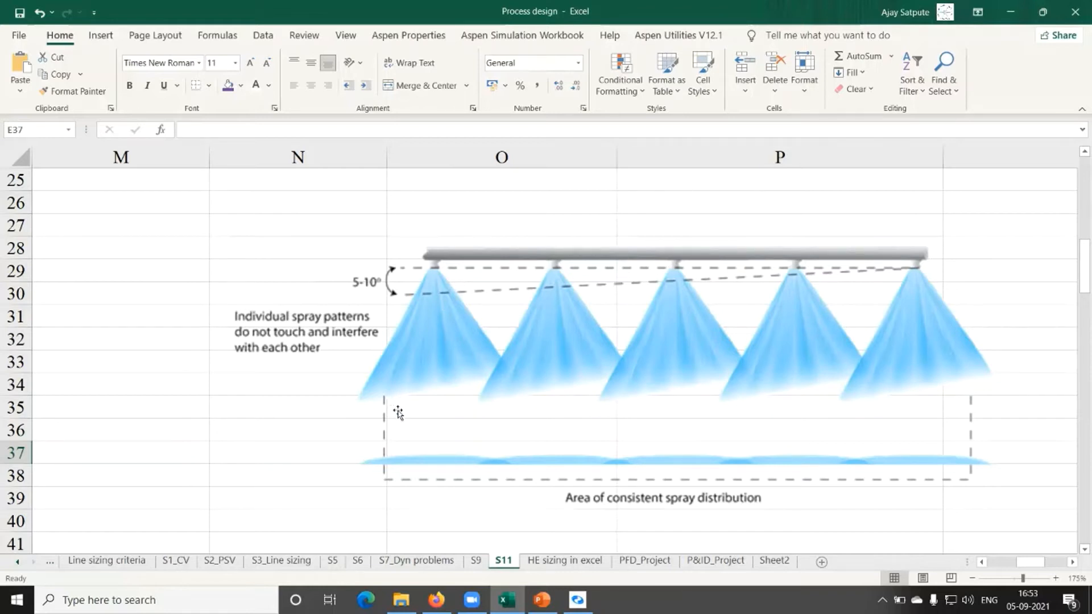
{"action": "scroll", "coordinate": [515, 384], "scroll_direction": "down", "scroll_amount": 6}
{"action": "scroll", "coordinate": [524, 427], "scroll_direction": "down", "scroll_amount": 1}
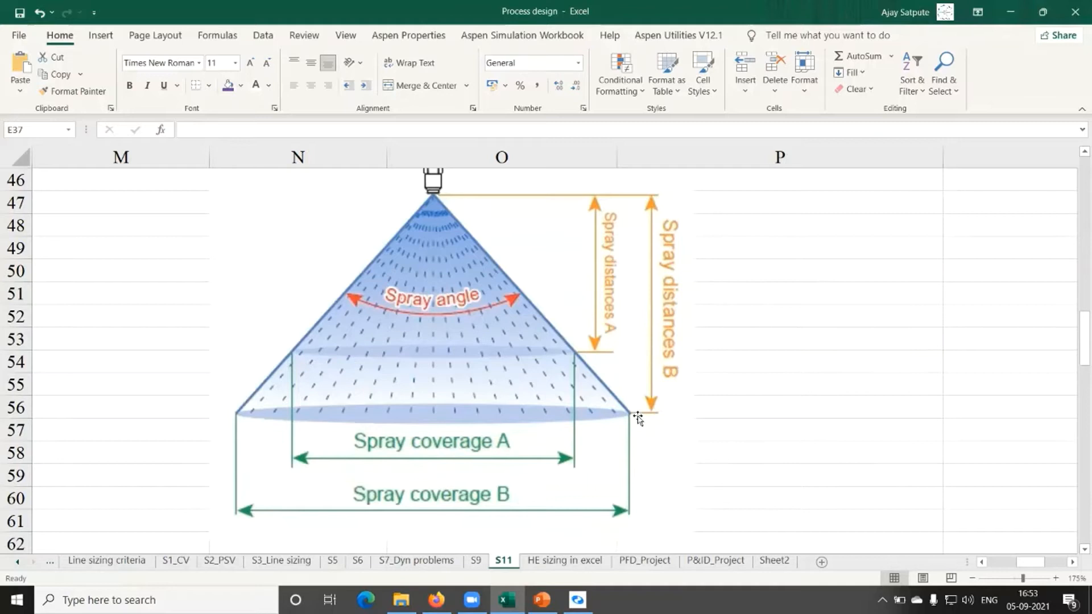
{"action": "scroll", "coordinate": [645, 403], "scroll_direction": "down", "scroll_amount": 1}
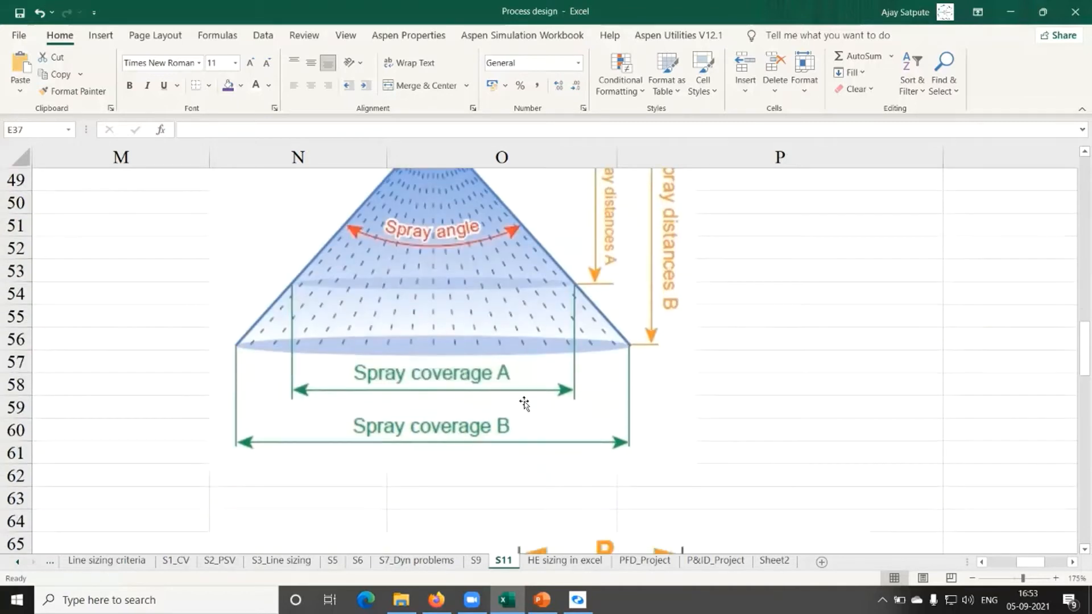
{"action": "scroll", "coordinate": [694, 458], "scroll_direction": "up", "scroll_amount": 3}
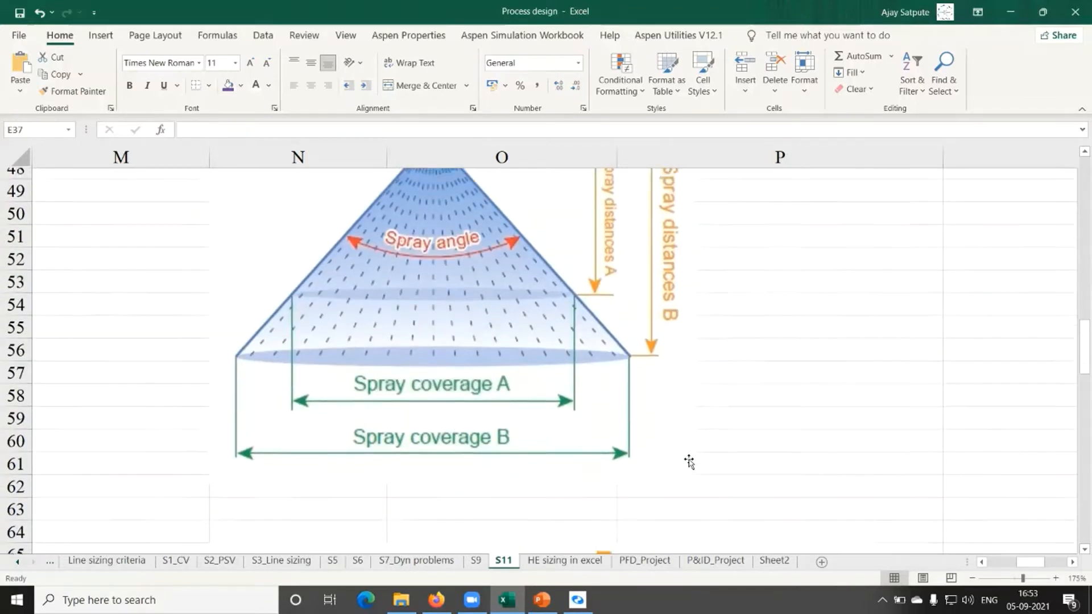
{"action": "scroll", "coordinate": [703, 457], "scroll_direction": "up", "scroll_amount": 9}
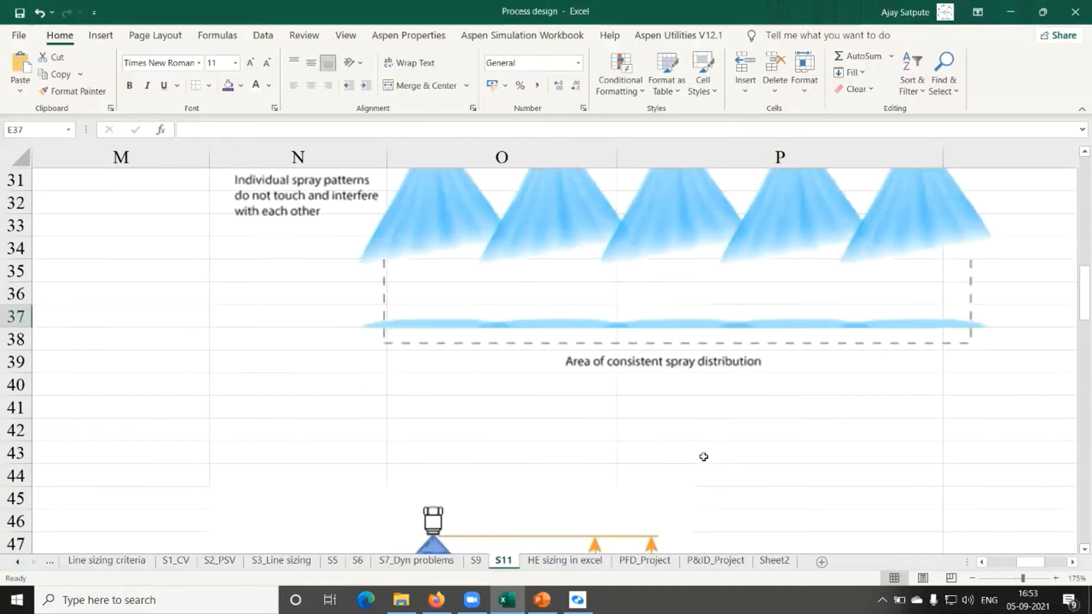
{"action": "scroll", "coordinate": [704, 460], "scroll_direction": "up", "scroll_amount": 1}
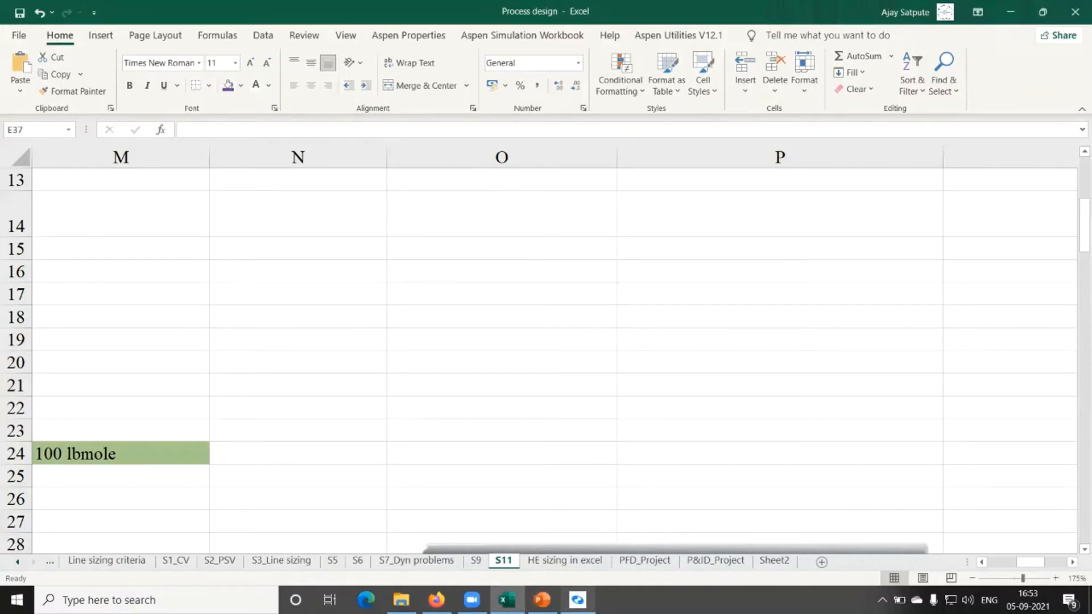
Return to the PowerPoint sprinkler slide, then locate Ex. F_Sprinkler system.FF3 in File Explorer's "Solved examples from the presentation" folder
{"action": "left_click", "coordinate": [541, 600]}
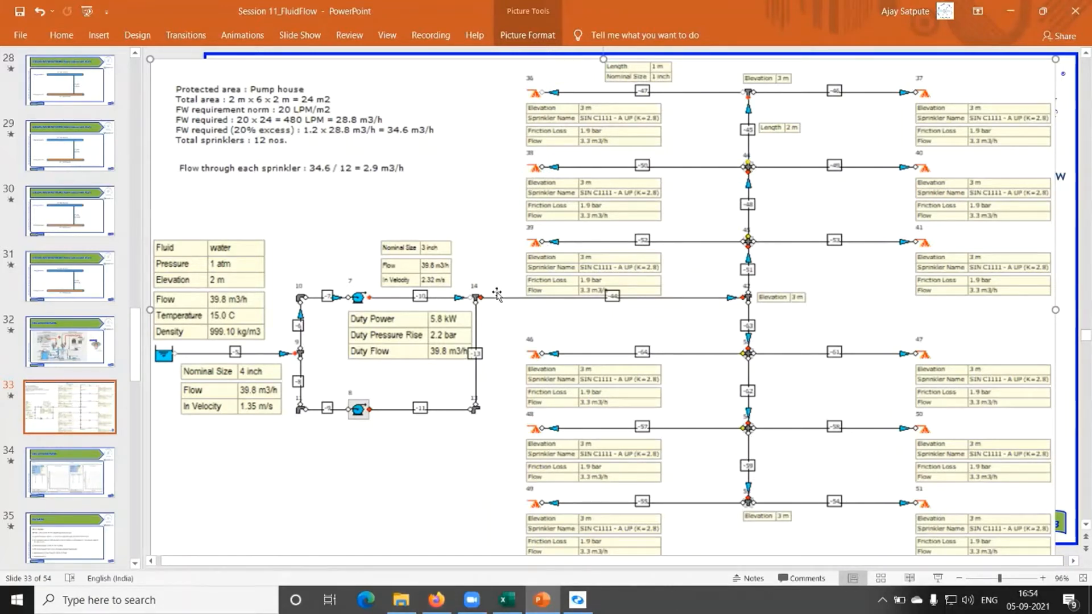
{"action": "left_click", "coordinate": [401, 600]}
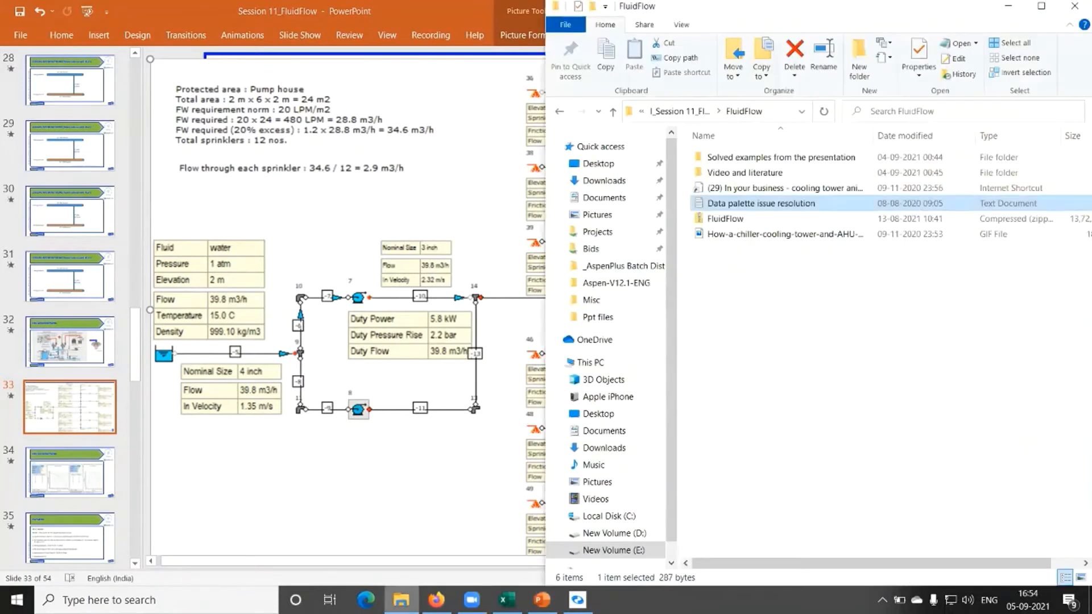
{"action": "left_click", "coordinate": [813, 458]}
{"action": "double_click", "coordinate": [792, 158]}
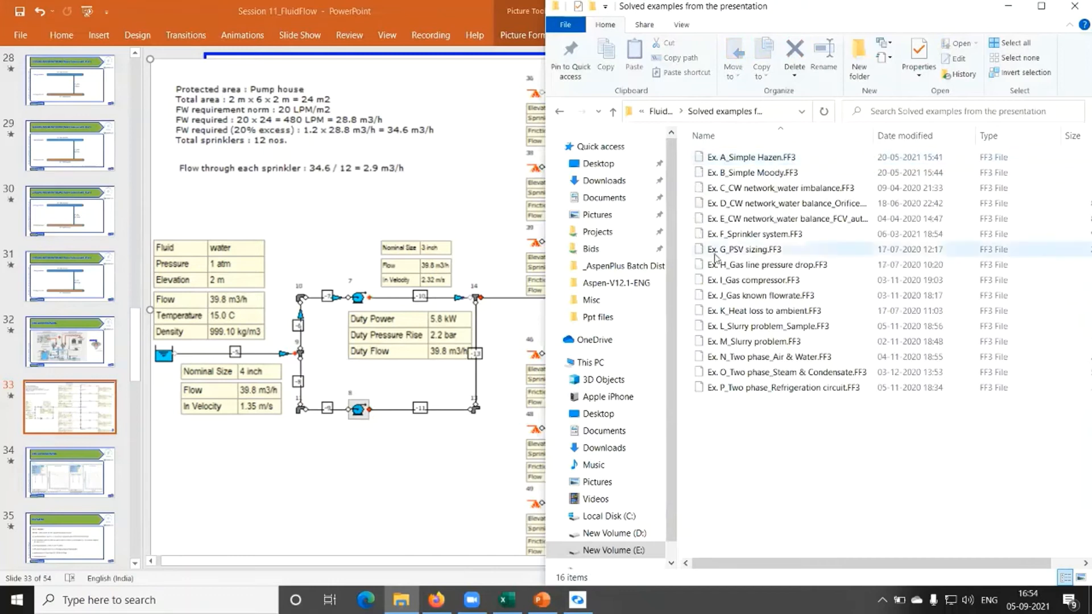
{"action": "left_click", "coordinate": [754, 236]}
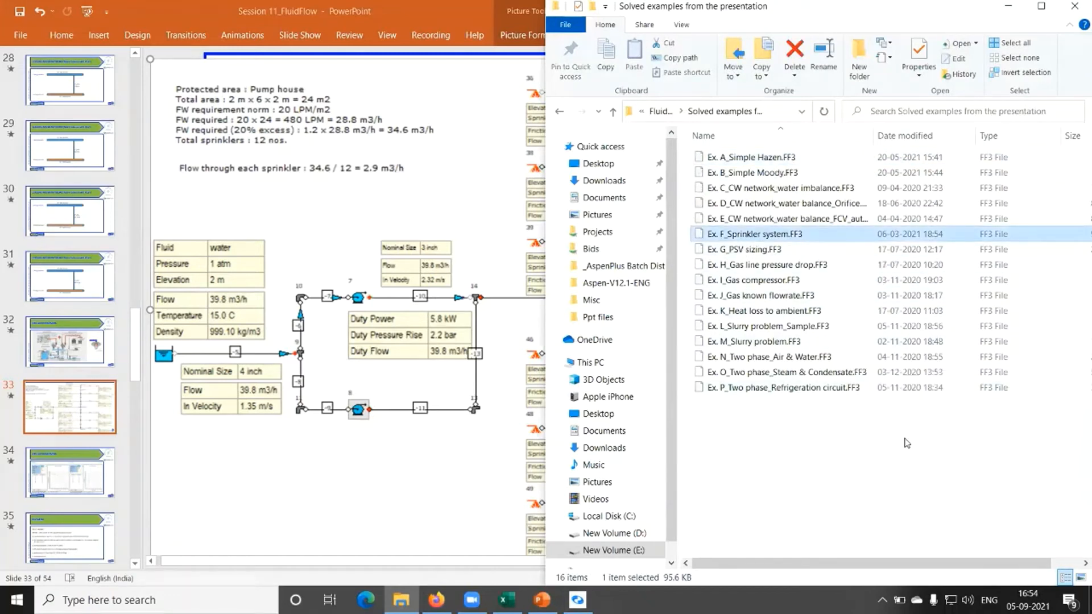
Switch to FluidFlow and close all open flowsheets without saving the changes to Flowsheet1
{"action": "left_click", "coordinate": [578, 600]}
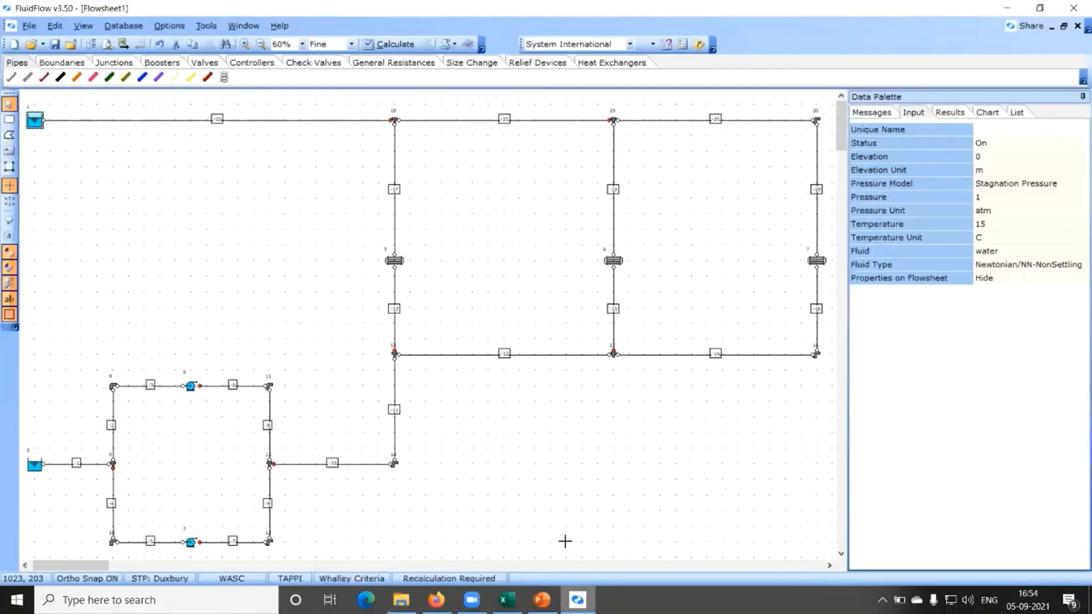
{"action": "left_click", "coordinate": [29, 25]}
{"action": "left_click", "coordinate": [91, 106]}
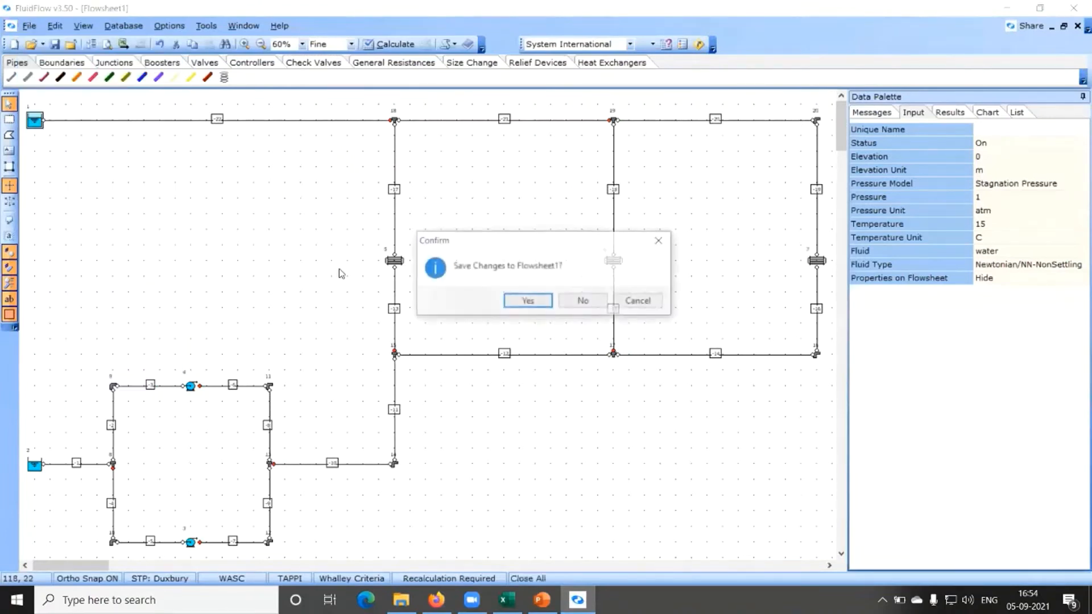
{"action": "left_click", "coordinate": [591, 303]}
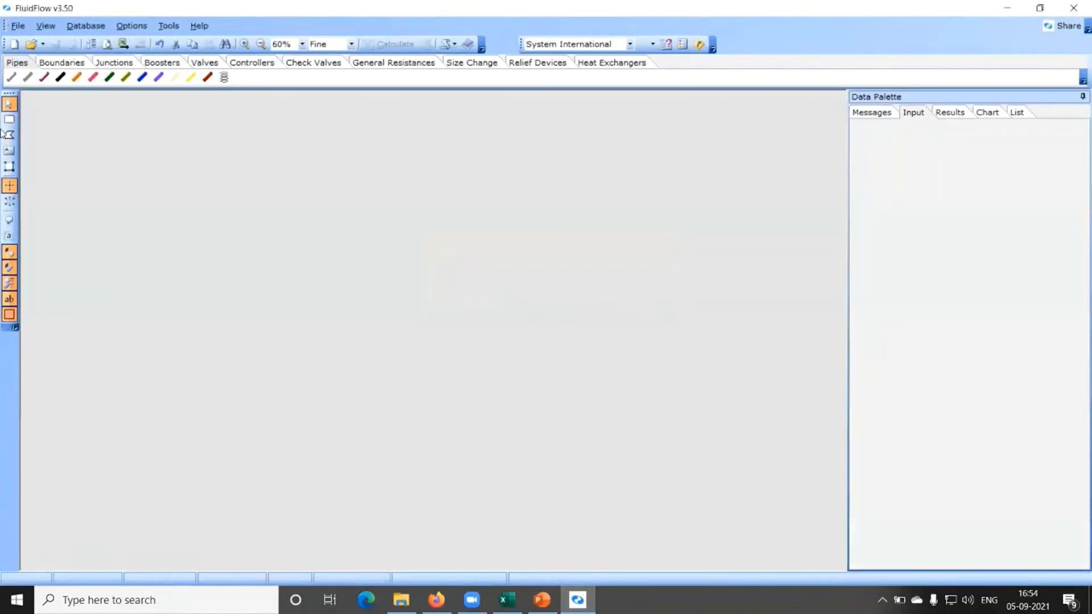
Open Ex. F_Sprinkler system.FF3 from the Session 11 FluidFlow solved examples folder on drive E and maximize its flowsheet
{"action": "left_click", "coordinate": [30, 46]}
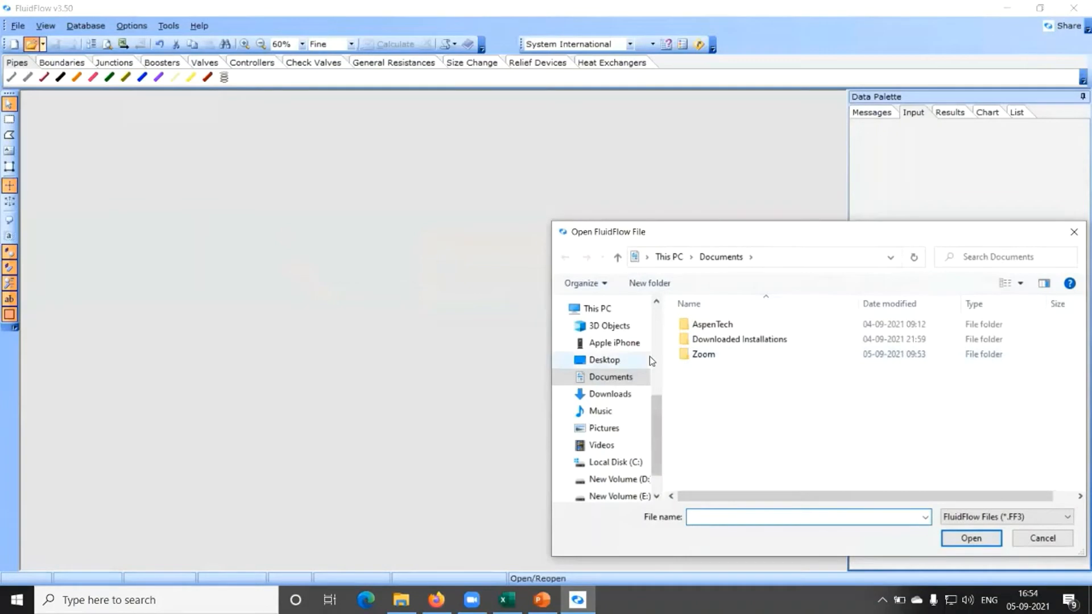
{"action": "scroll", "coordinate": [636, 376], "scroll_direction": "down", "scroll_amount": 1}
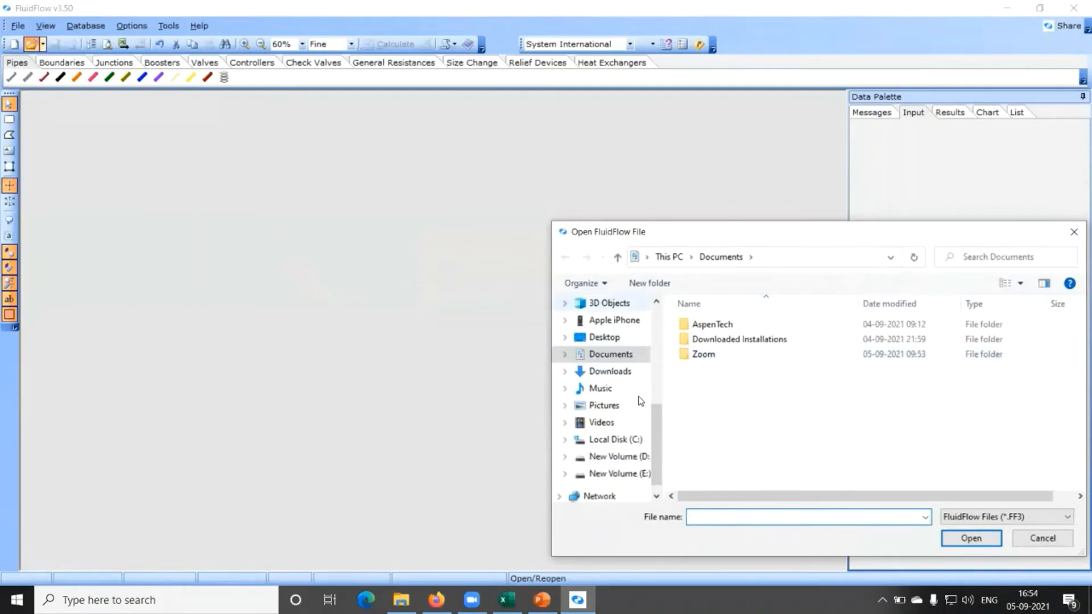
{"action": "left_click", "coordinate": [612, 474]}
{"action": "double_click", "coordinate": [694, 325]}
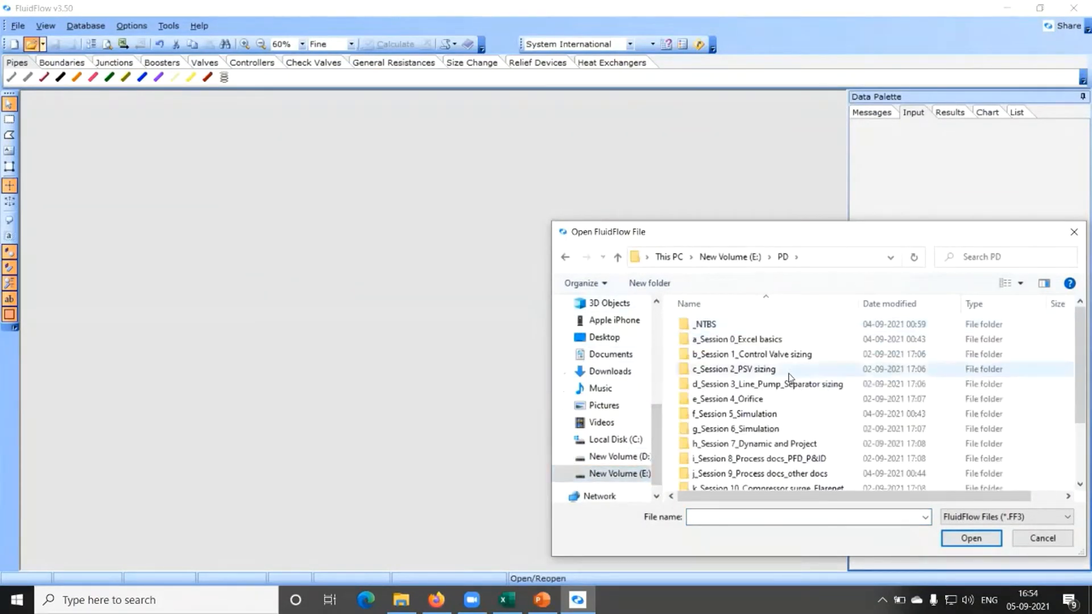
{"action": "scroll", "coordinate": [794, 374], "scroll_direction": "down", "scroll_amount": 1}
{"action": "double_click", "coordinate": [733, 467]}
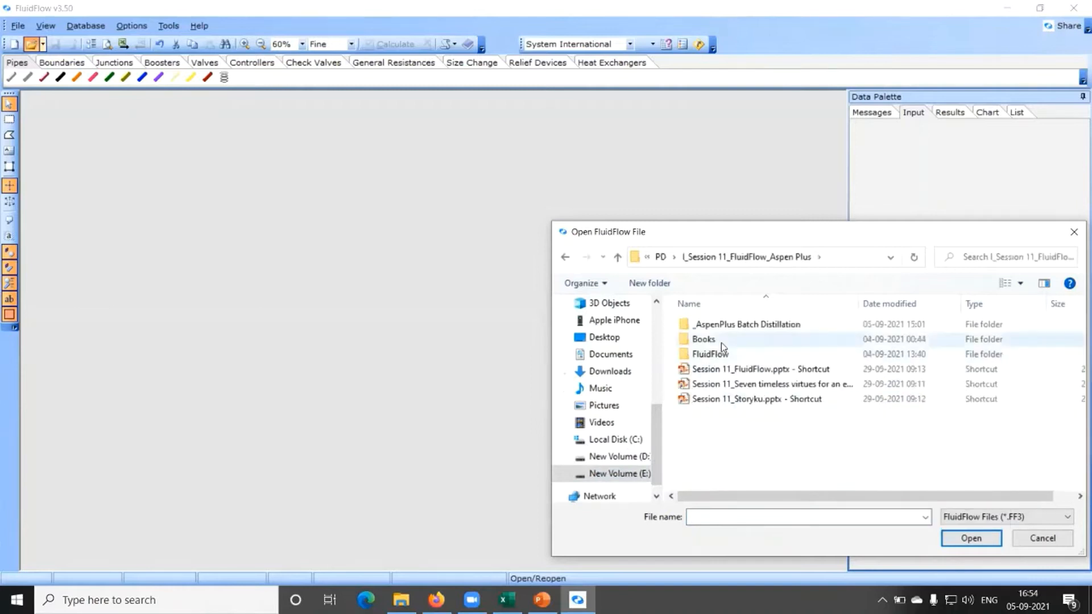
{"action": "double_click", "coordinate": [709, 354]}
{"action": "double_click", "coordinate": [750, 325]}
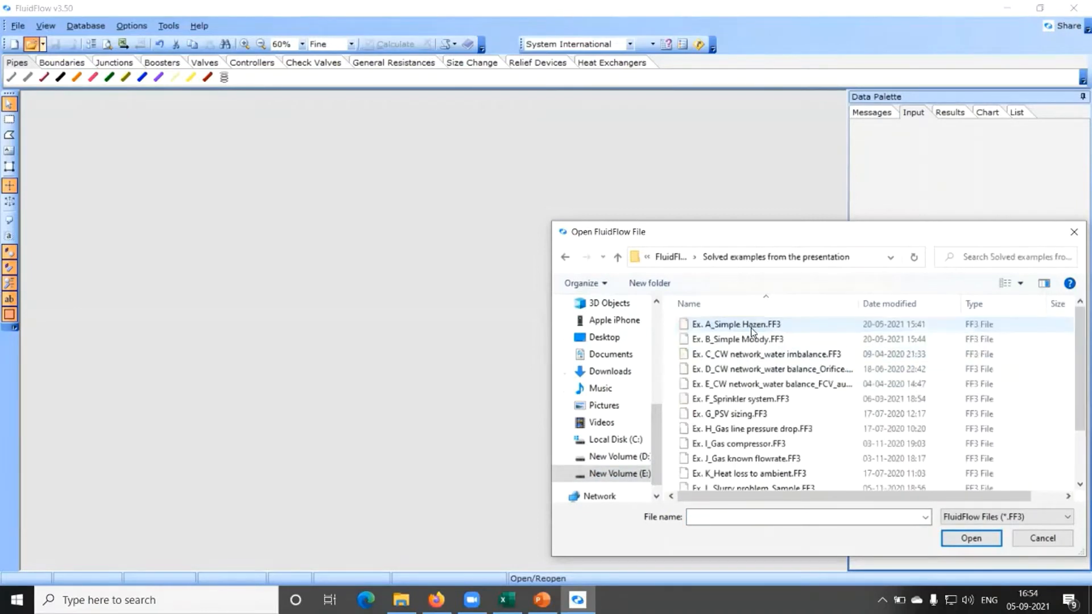
{"action": "left_click", "coordinate": [744, 414]}
{"action": "double_click", "coordinate": [743, 398]}
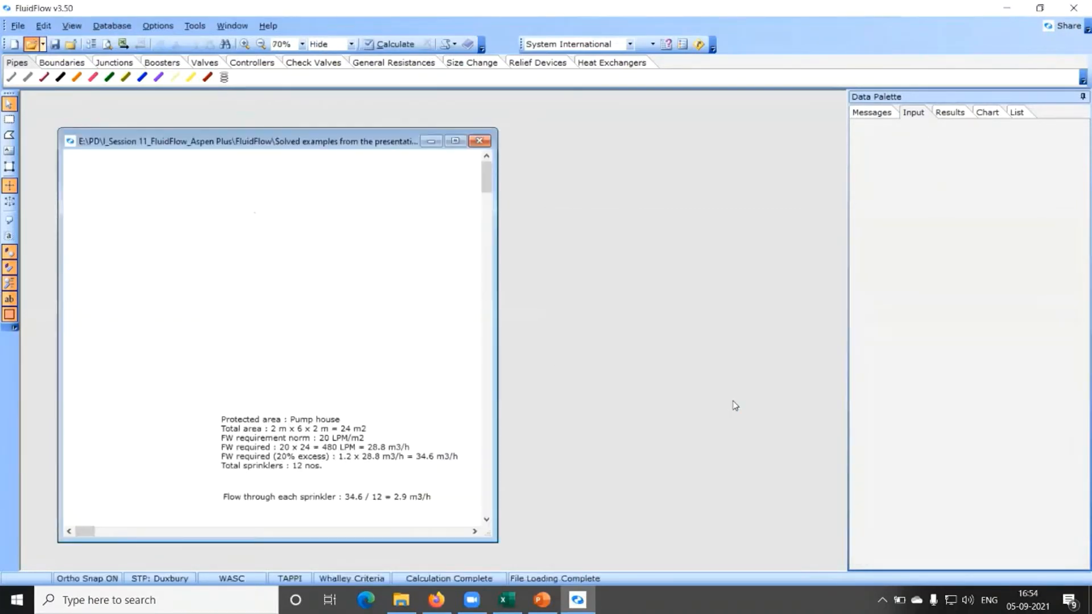
{"action": "left_click", "coordinate": [455, 140]}
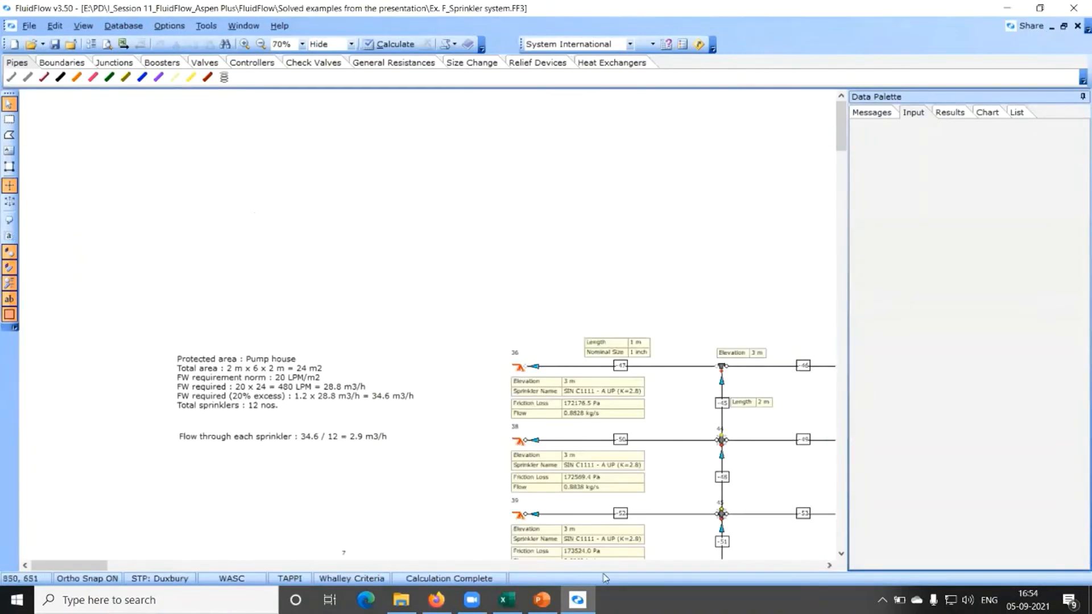
Inspect the sprinkler network and the input properties of the water reservoir and its 4 inch outlet pipe
{"action": "scroll", "coordinate": [550, 383], "scroll_direction": "down", "scroll_amount": 4}
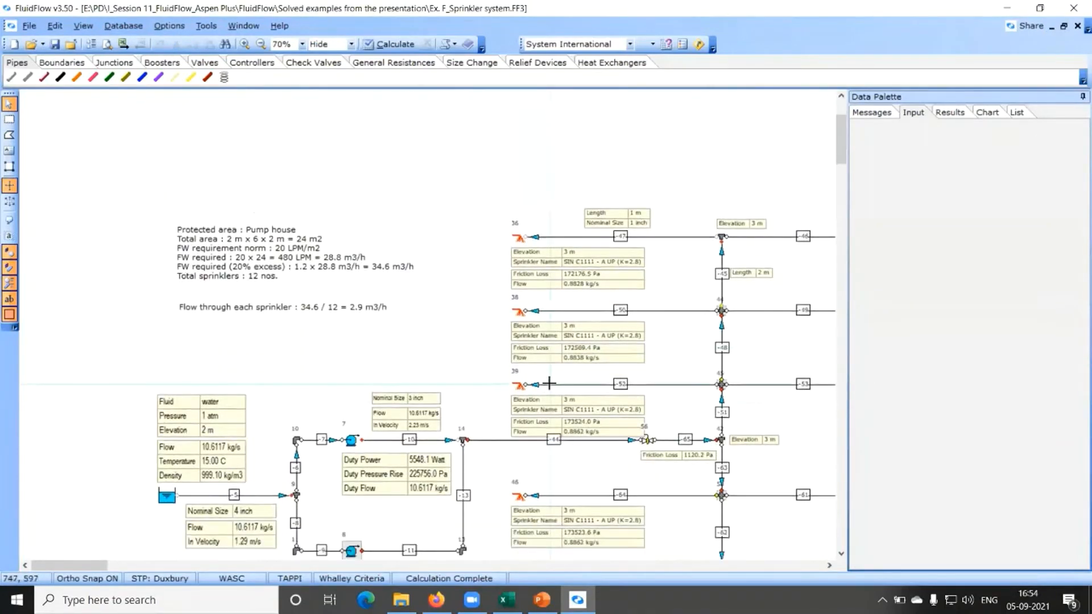
{"action": "scroll", "coordinate": [549, 384], "scroll_direction": "down", "scroll_amount": 3}
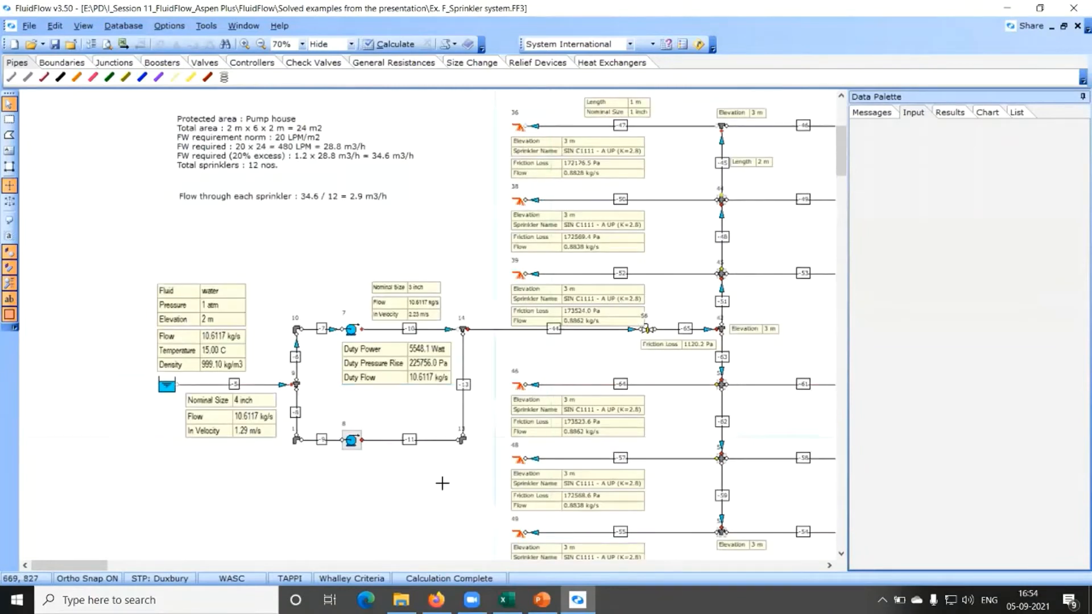
{"action": "scroll", "coordinate": [490, 434], "scroll_direction": "down", "scroll_amount": 1}
{"action": "left_click", "coordinate": [829, 566]}
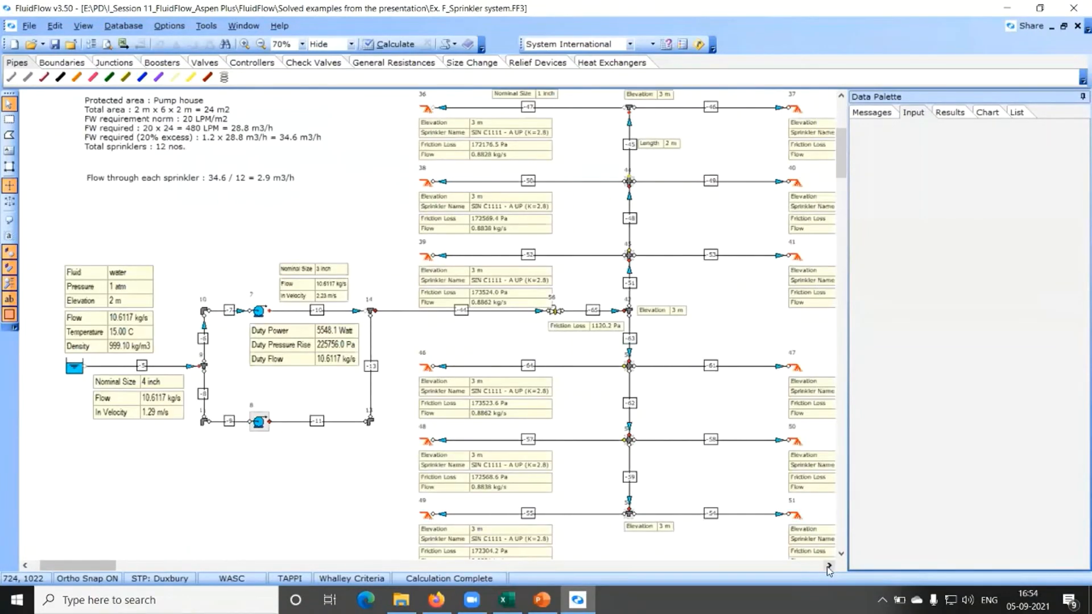
{"action": "left_click", "coordinate": [829, 566]}
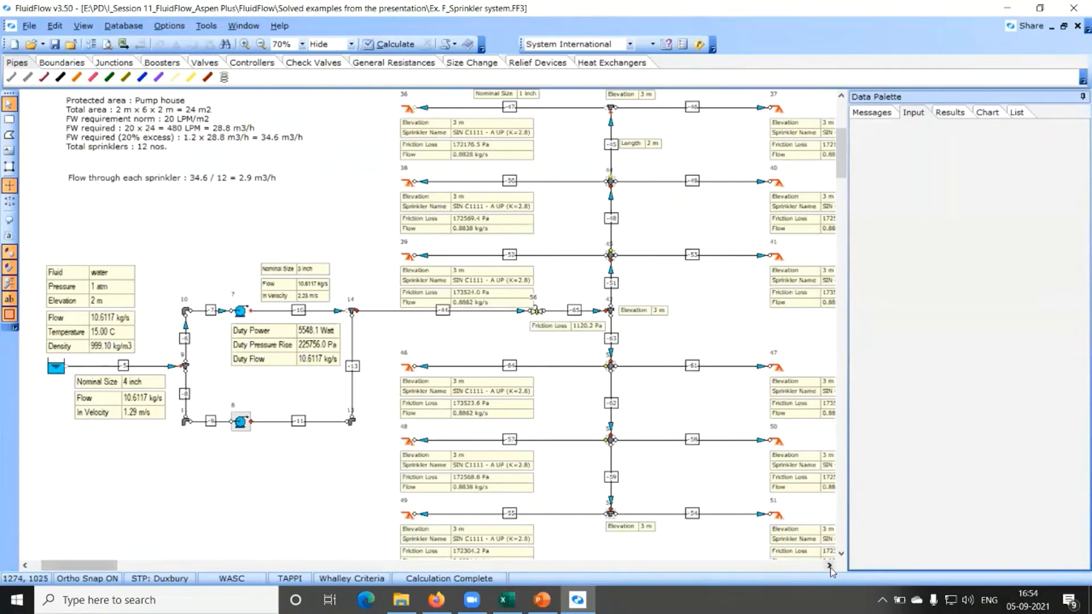
{"action": "left_click", "coordinate": [829, 566]}
{"action": "left_click", "coordinate": [41, 369]}
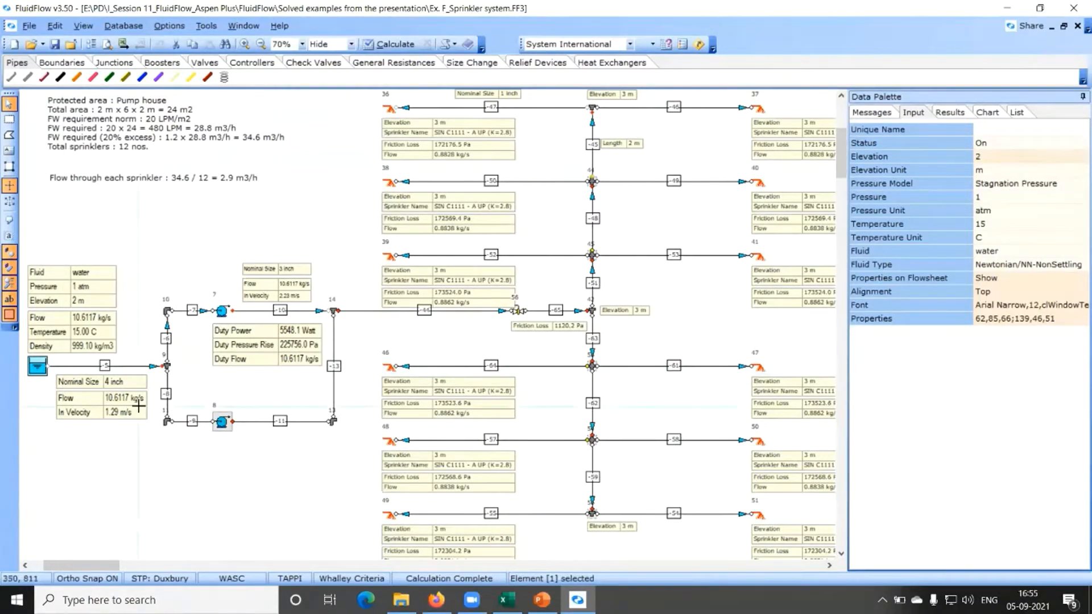
{"action": "left_click", "coordinate": [127, 369]}
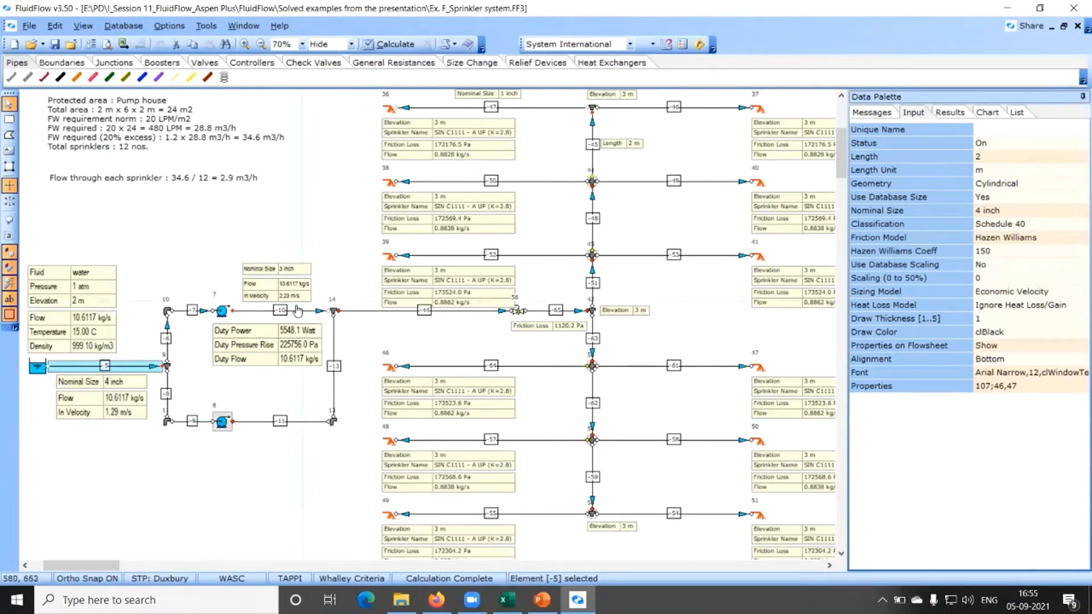
Inspect the input properties of the upper pump, including its pump model, and of its discharge pipe
{"action": "left_click", "coordinate": [223, 316]}
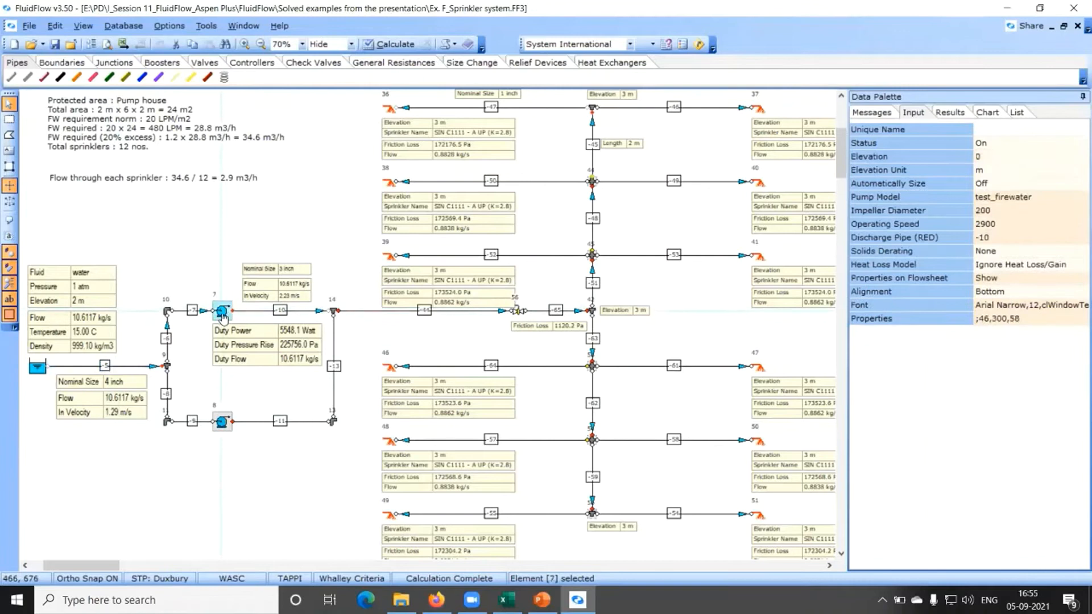
{"action": "left_click", "coordinate": [1005, 199]}
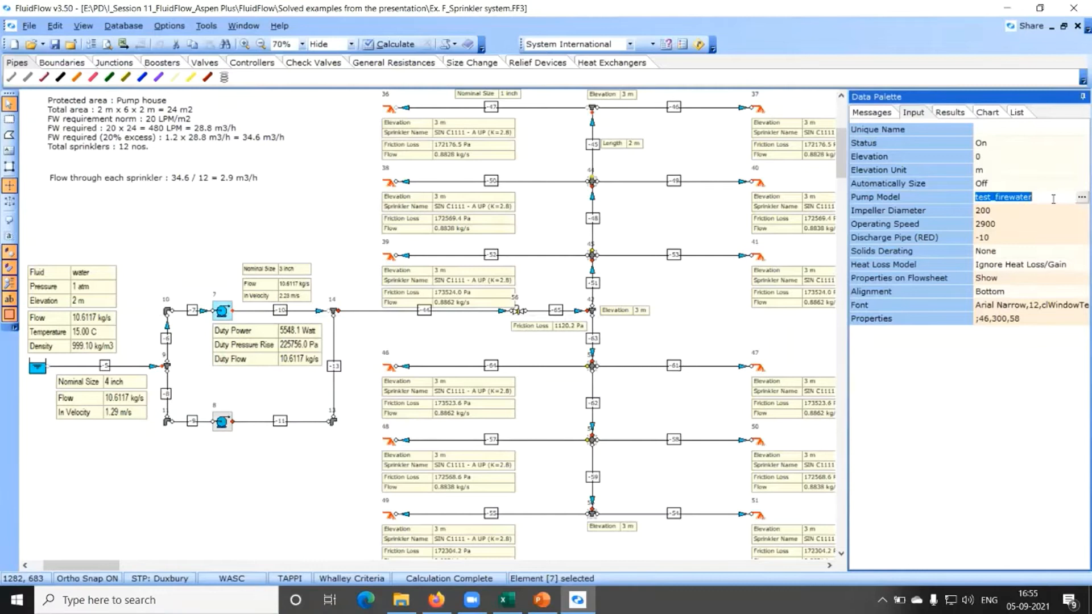
{"action": "left_click", "coordinate": [301, 313]}
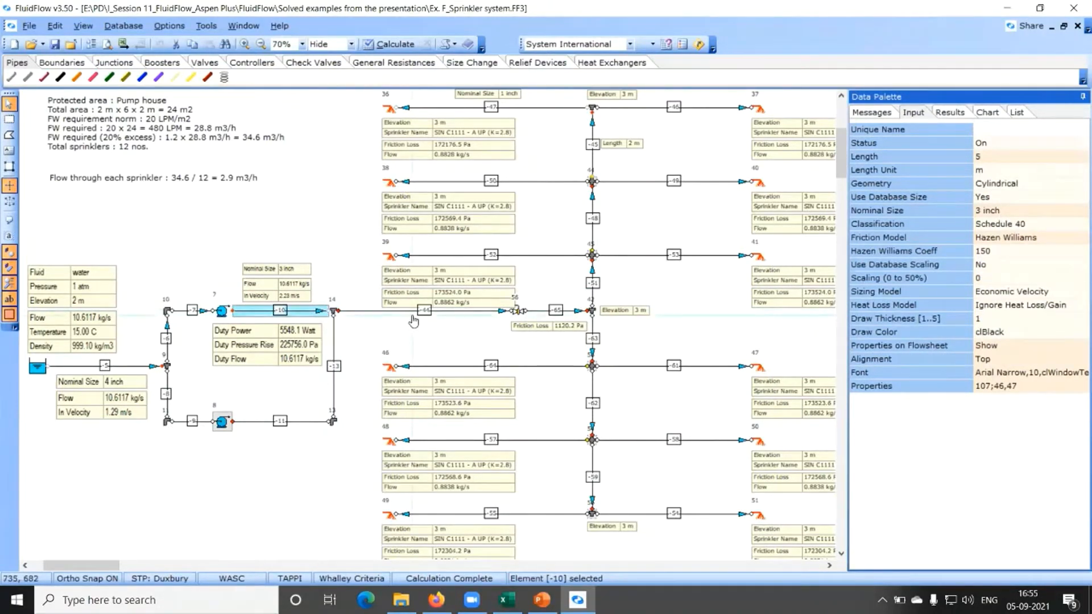
Compare the input properties of the butterfly valve with those of the long supply pipe feeding it from the pump house
{"action": "left_click", "coordinate": [515, 311]}
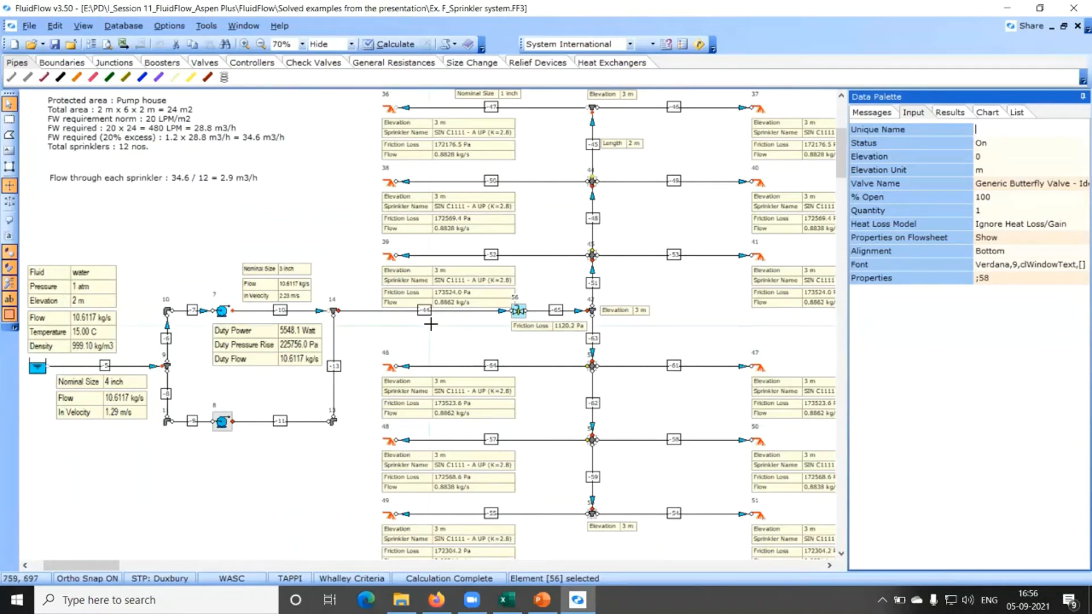
{"action": "left_click", "coordinate": [410, 311]}
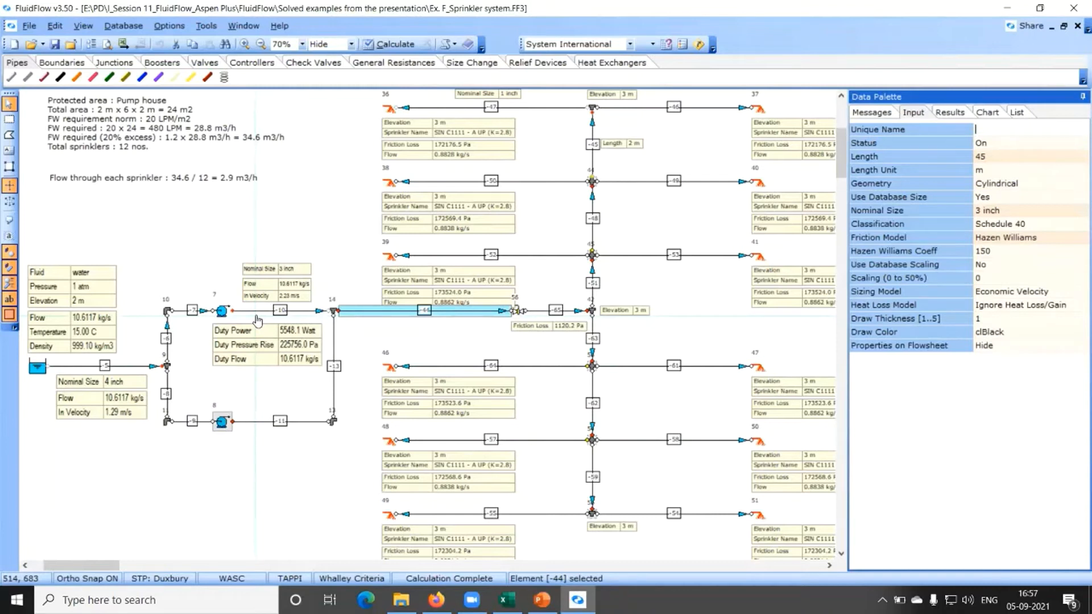
{"action": "left_click", "coordinate": [517, 310]}
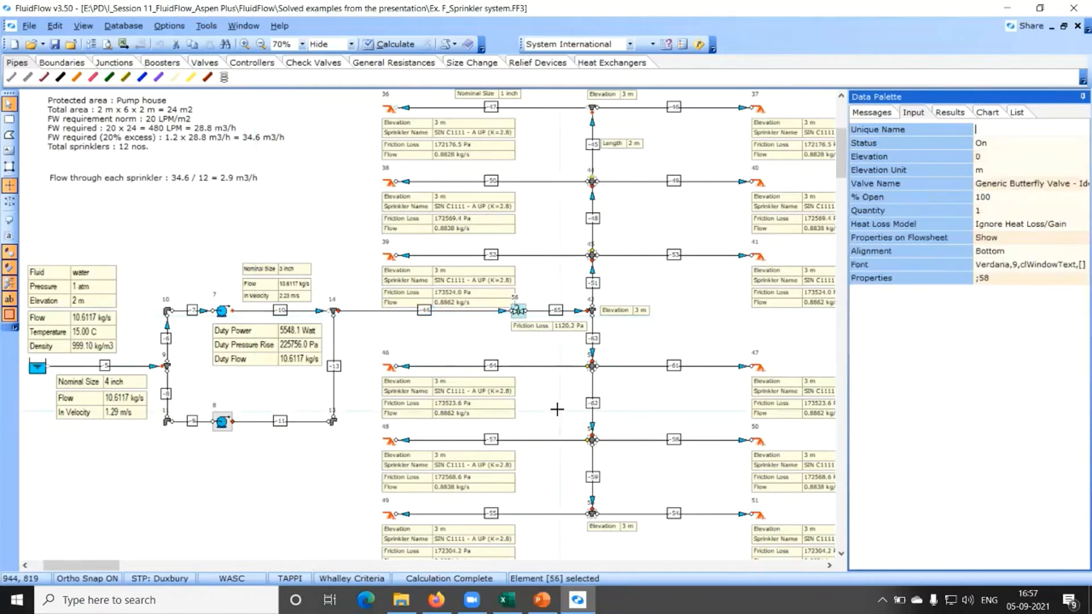
{"action": "left_click", "coordinate": [454, 315]}
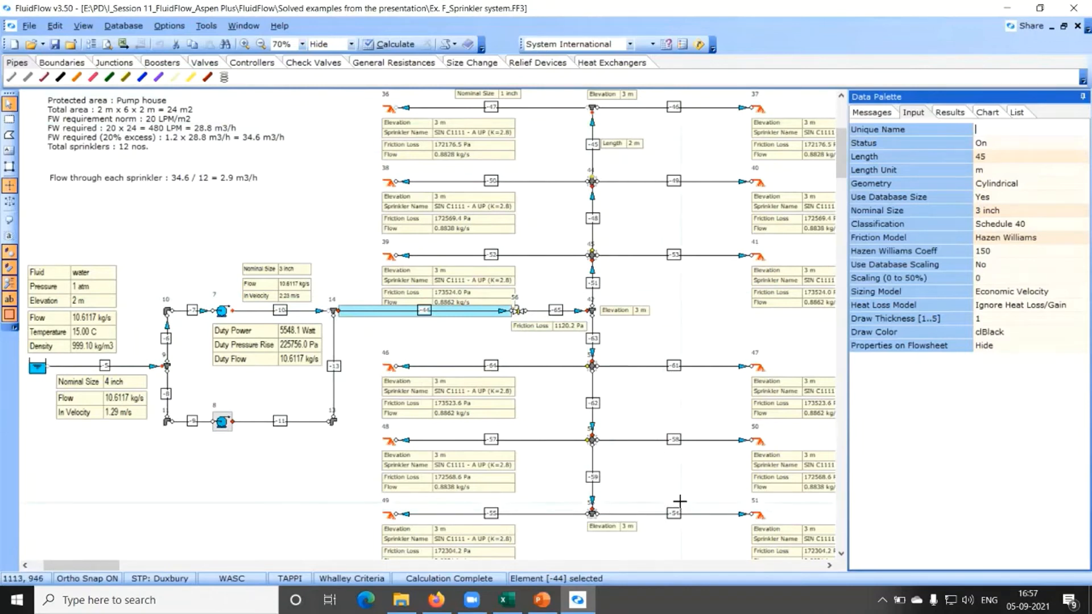
{"action": "left_click", "coordinate": [520, 311]}
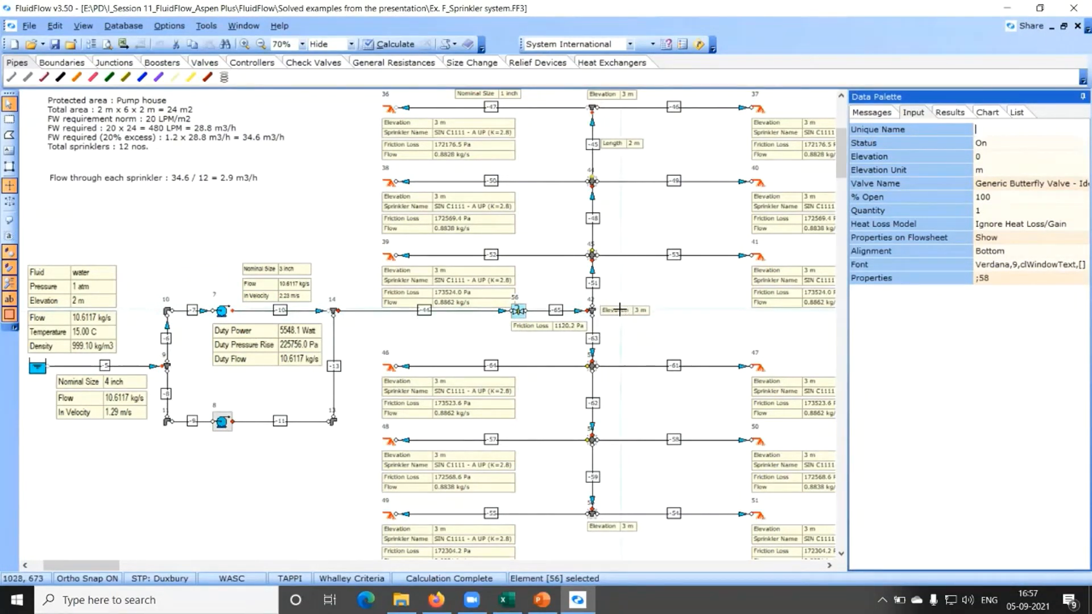
{"action": "left_click", "coordinate": [456, 314]}
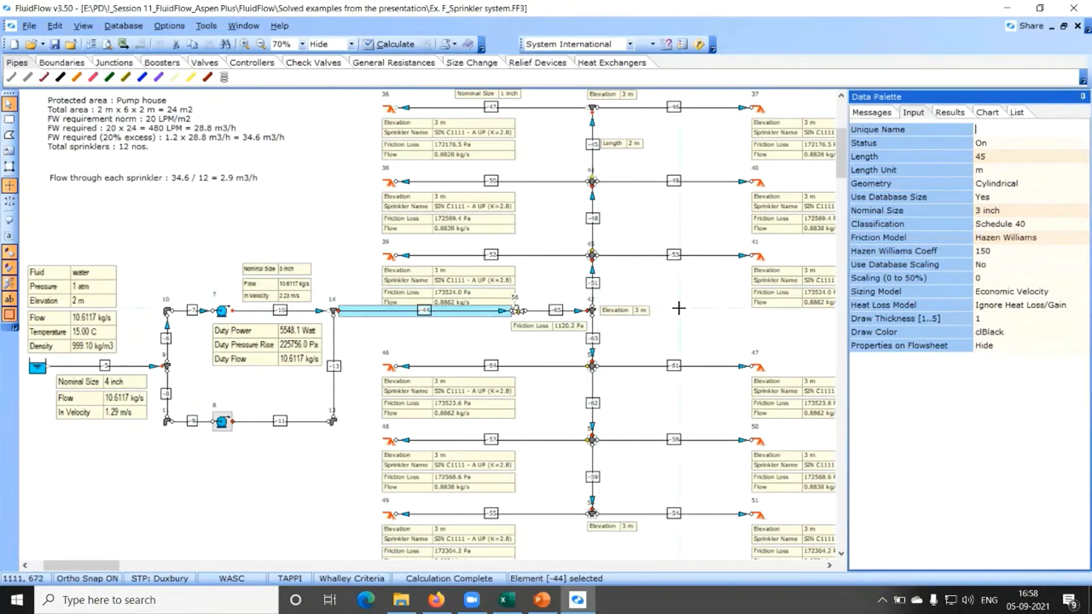
{"action": "left_click", "coordinate": [518, 312]}
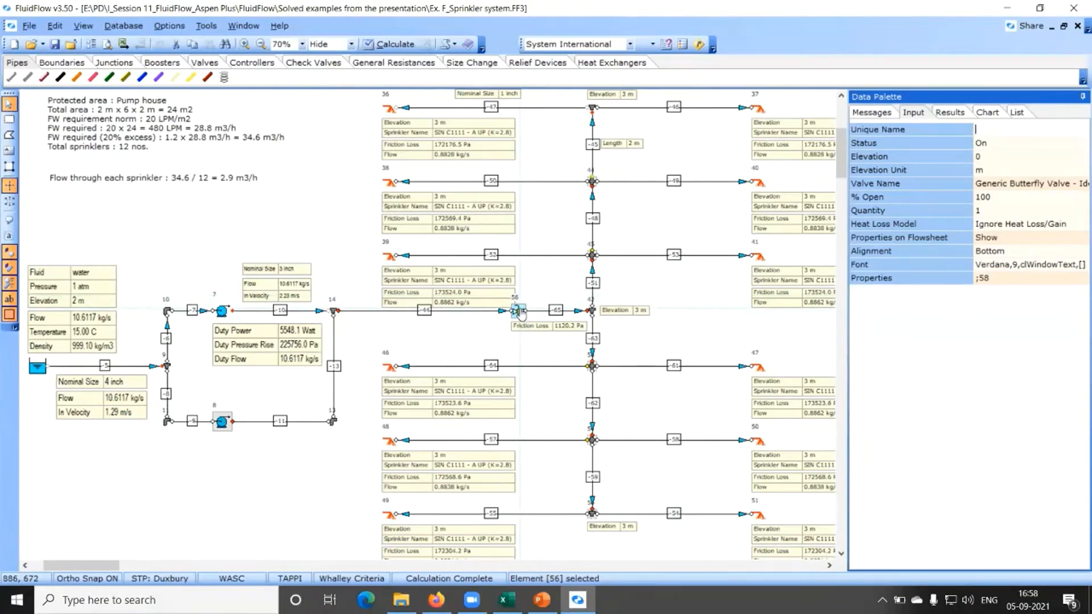
{"action": "left_click", "coordinate": [717, 317]}
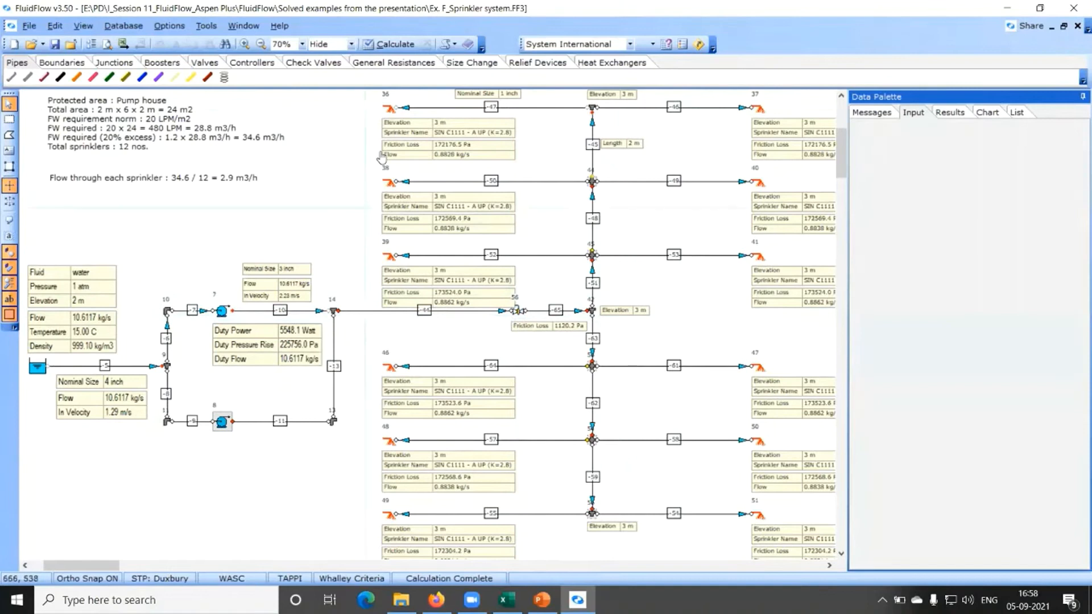
Check the elevation inputs of the junctions on the vertical header above the valve and of the sprinklers on its upper branches
{"action": "left_click", "coordinate": [514, 312]}
{"action": "left_click", "coordinate": [592, 313]}
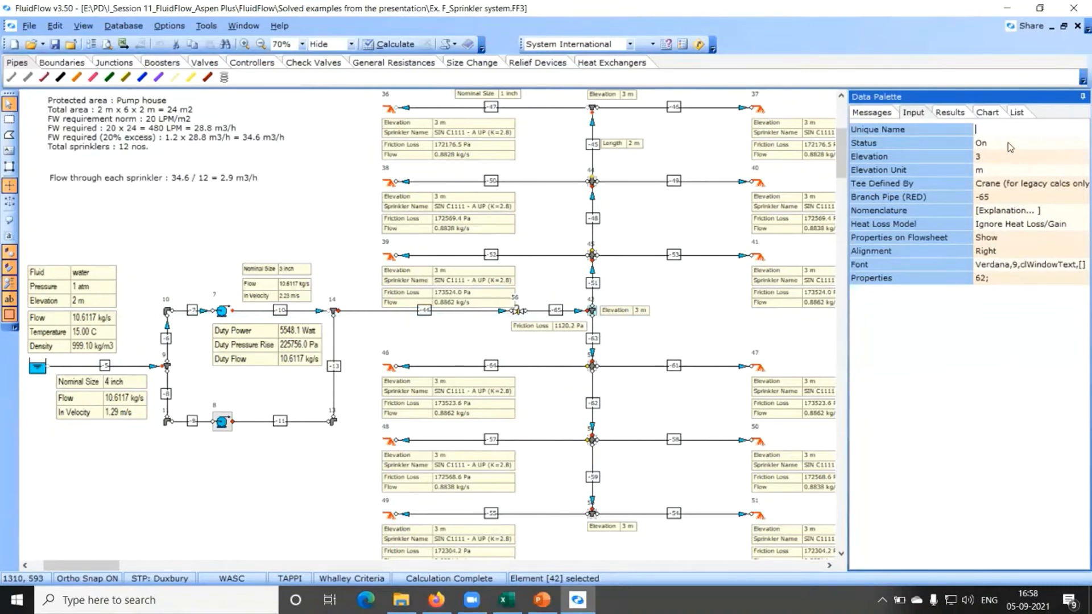
{"action": "left_click", "coordinate": [593, 257]}
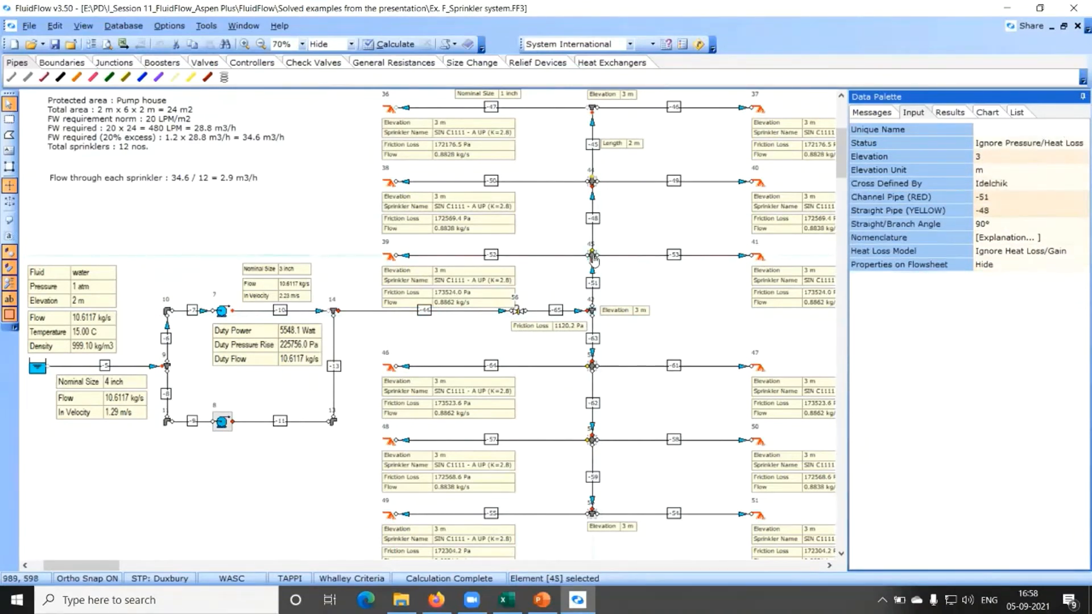
{"action": "left_click", "coordinate": [592, 182]}
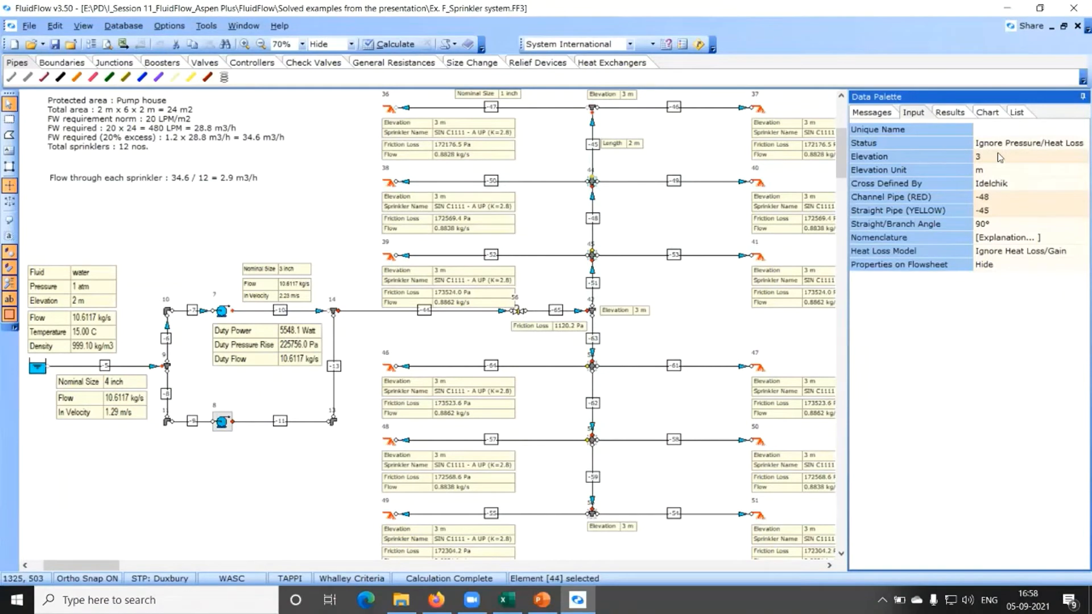
{"action": "left_click", "coordinate": [591, 108]}
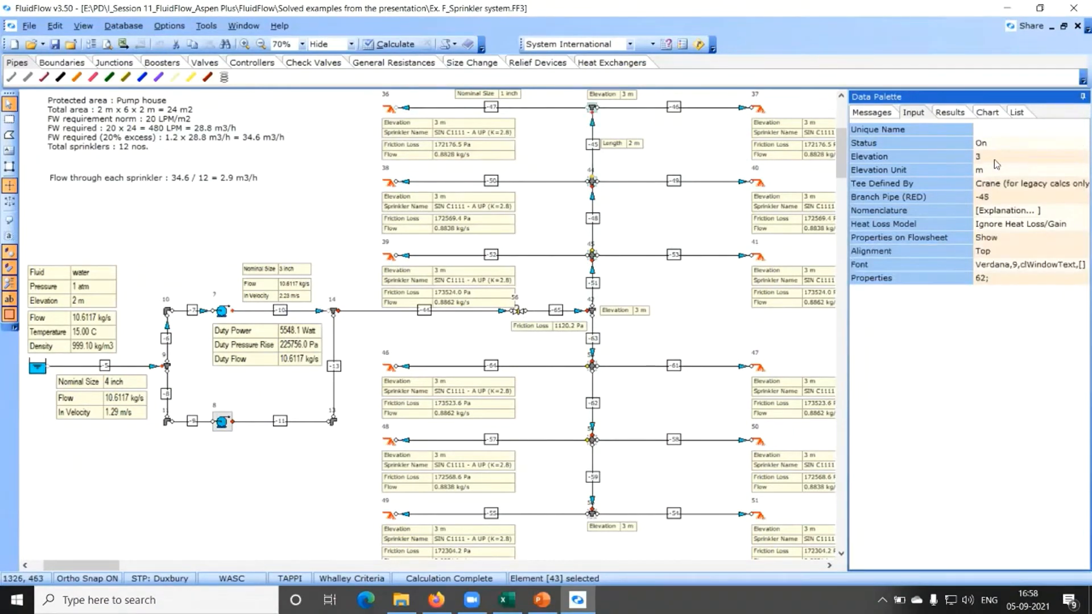
{"action": "left_click", "coordinate": [758, 108]}
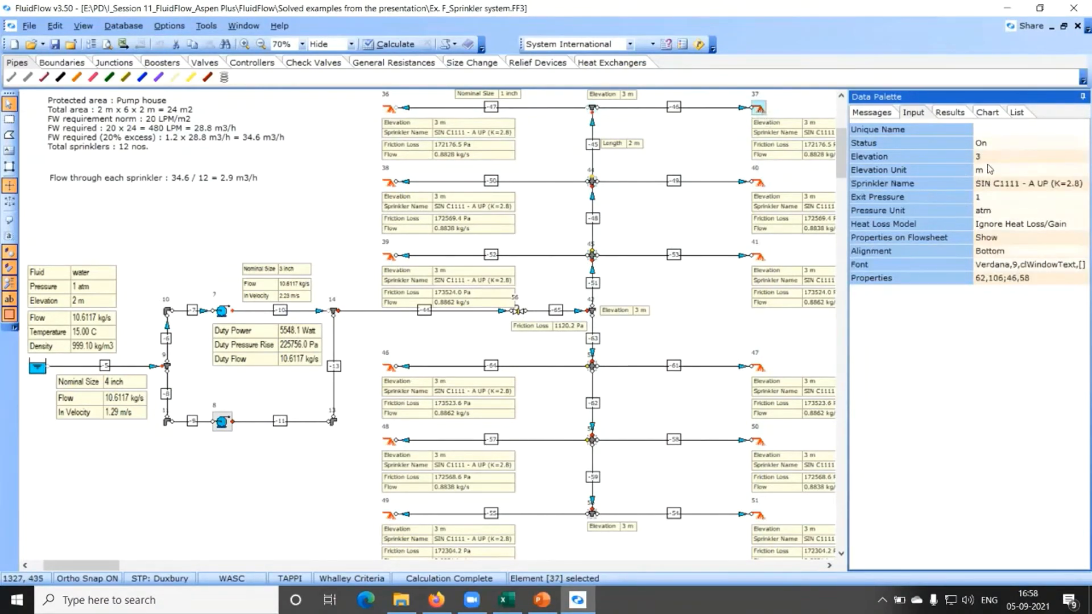
{"action": "left_click", "coordinate": [759, 183]}
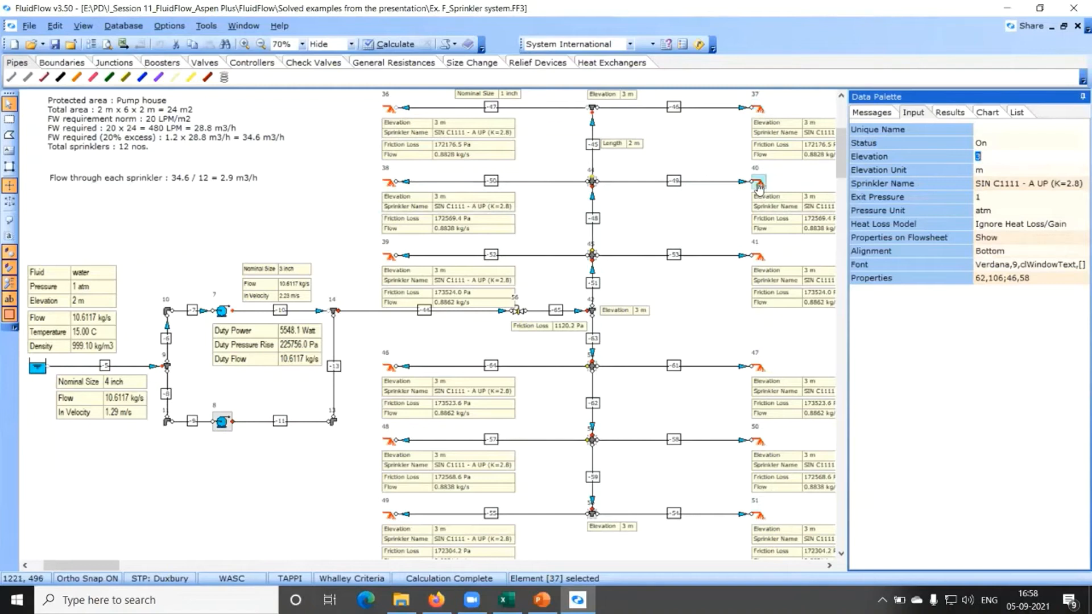
{"action": "left_click", "coordinate": [1001, 152]}
{"action": "left_click", "coordinate": [389, 109]}
{"action": "left_click", "coordinate": [389, 108]}
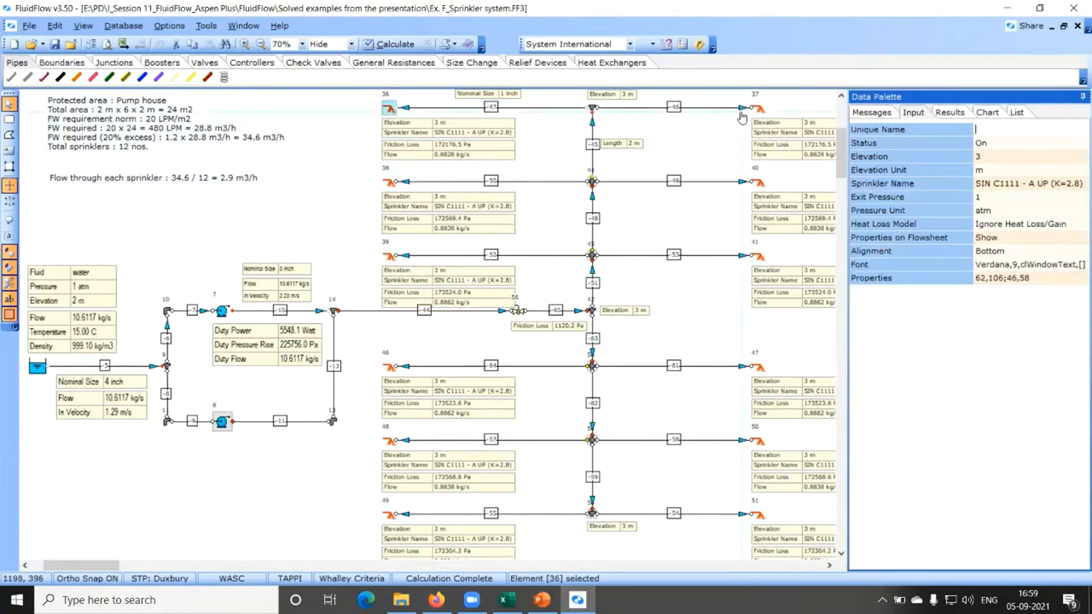
Browse the sprinkler components available for the top-row sprinkler 37, highlight SIN C2111 - A UP (K=4.2), and cancel the selection
{"action": "left_click", "coordinate": [760, 114]}
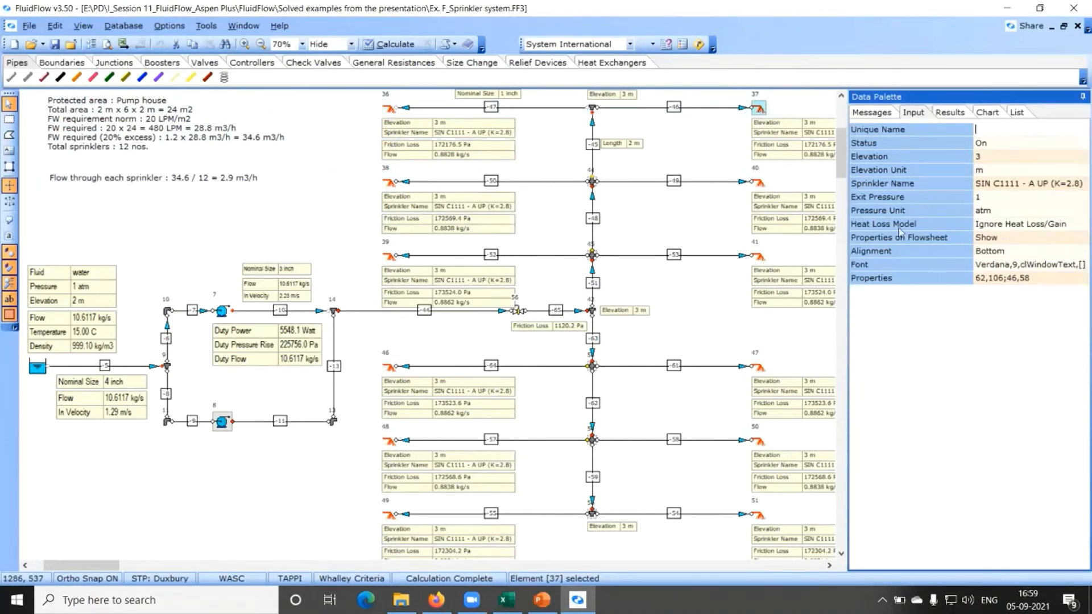
{"action": "left_click", "coordinate": [1024, 183]}
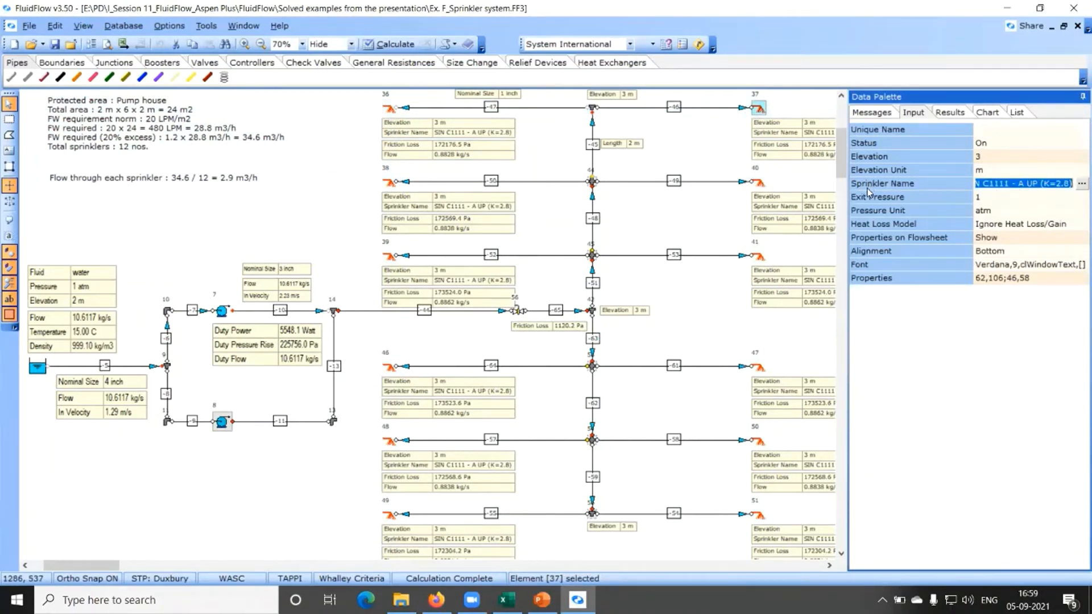
{"action": "left_click", "coordinate": [1081, 183]}
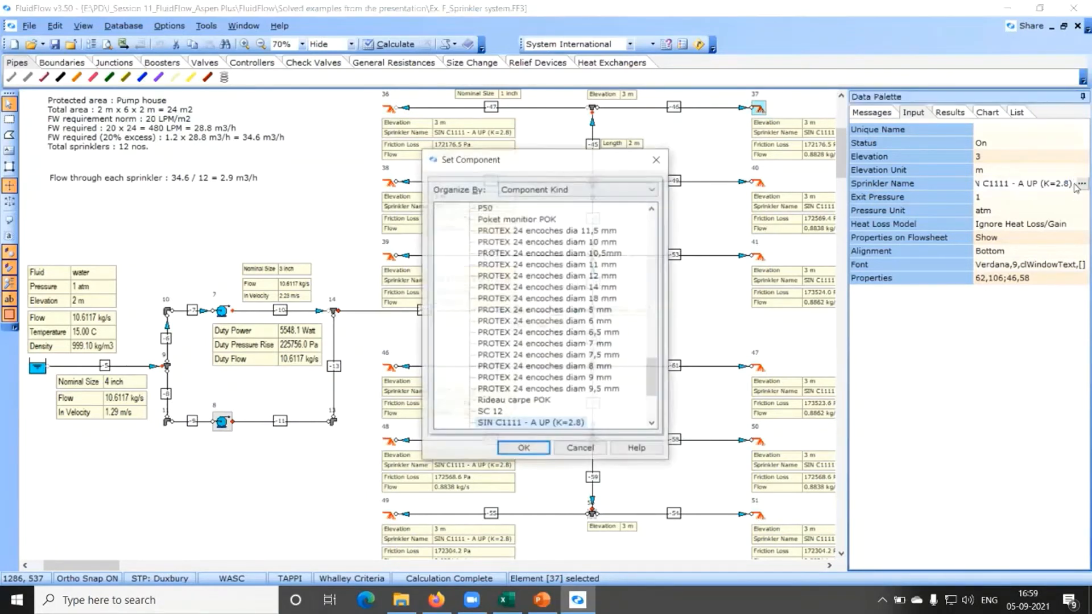
{"action": "scroll", "coordinate": [582, 324], "scroll_direction": "down", "scroll_amount": 3}
{"action": "scroll", "coordinate": [581, 323], "scroll_direction": "down", "scroll_amount": 1}
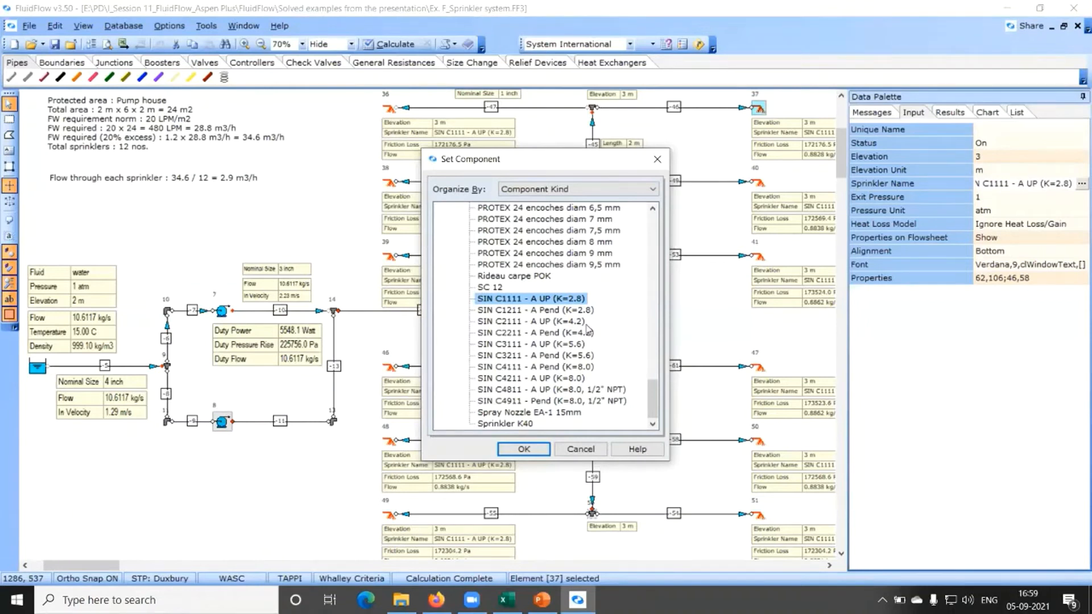
{"action": "left_click", "coordinate": [527, 322]}
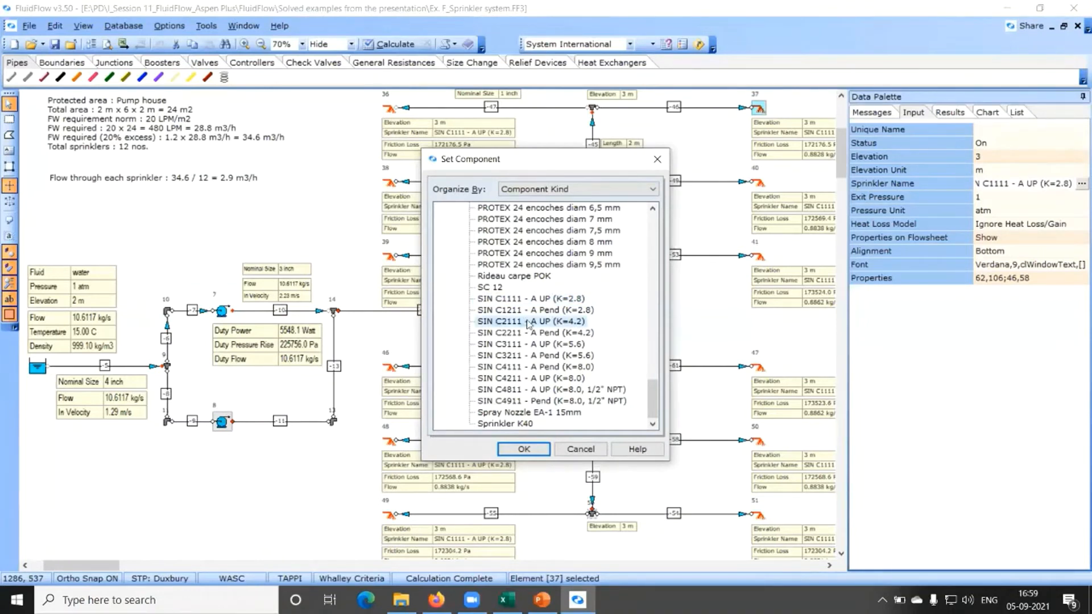
{"action": "left_click_drag", "start_coordinate": [552, 161], "coordinate": [822, 198]}
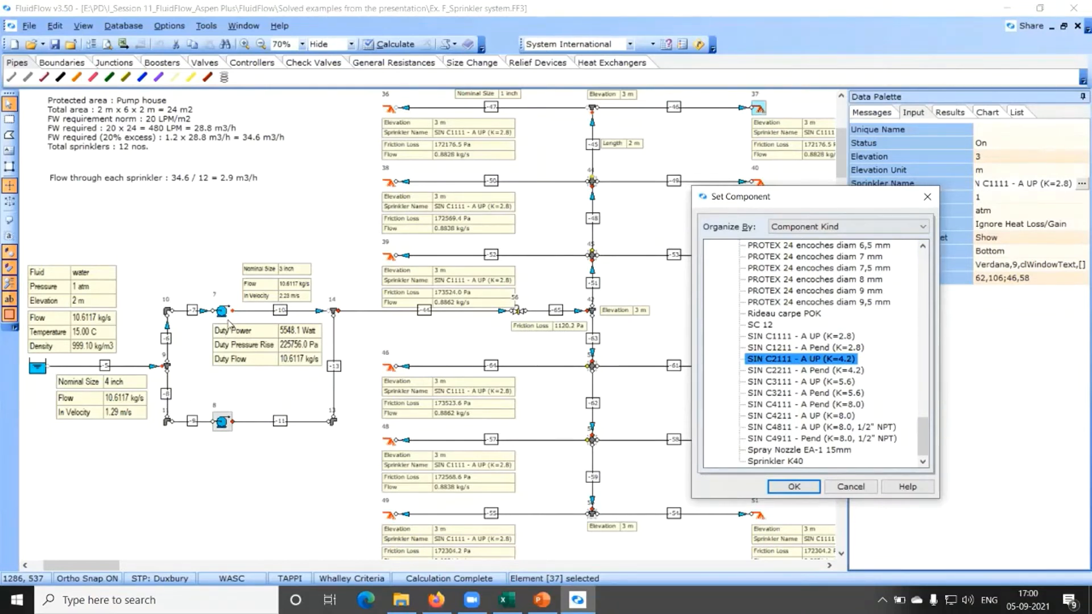
{"action": "key", "text": "Escape"}
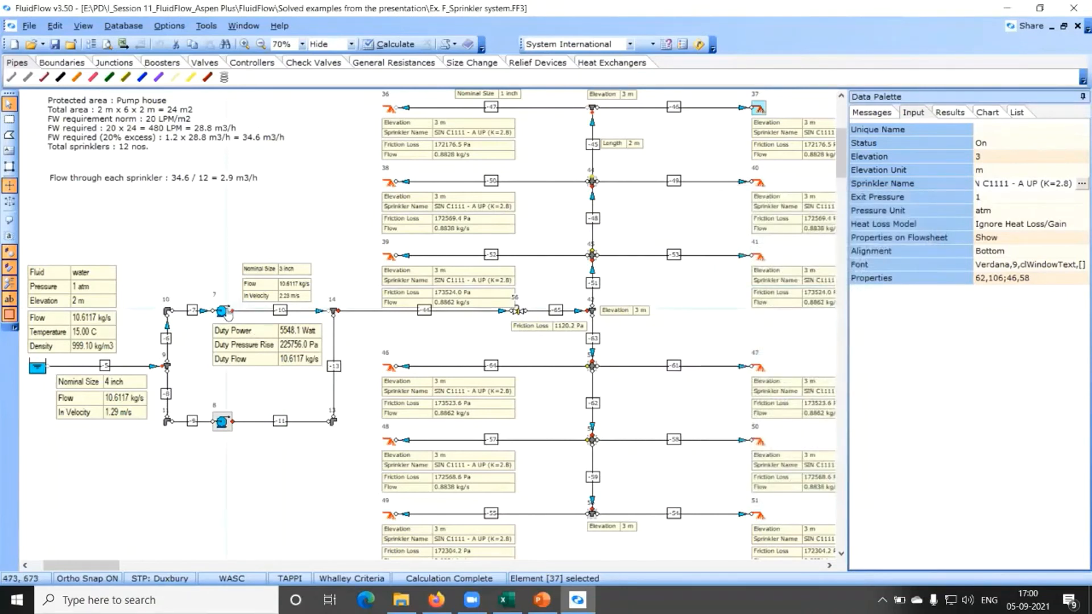
Review the inputs of the upper pump, the reservoir's 4 inch outlet pipe and the top-row sprinkler 36
{"action": "left_click", "coordinate": [222, 311]}
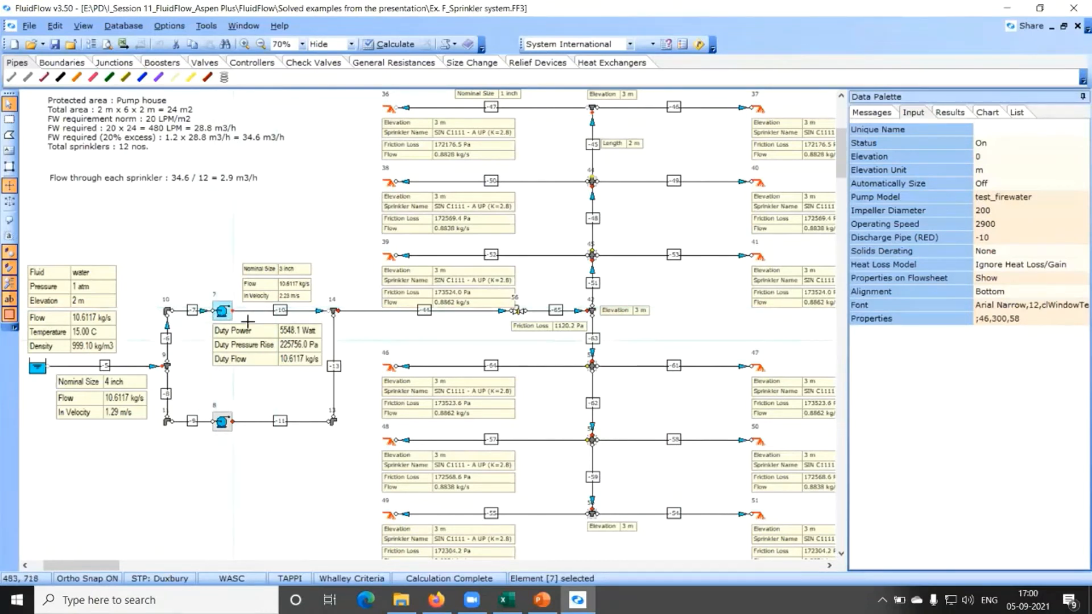
{"action": "left_click", "coordinate": [130, 372]}
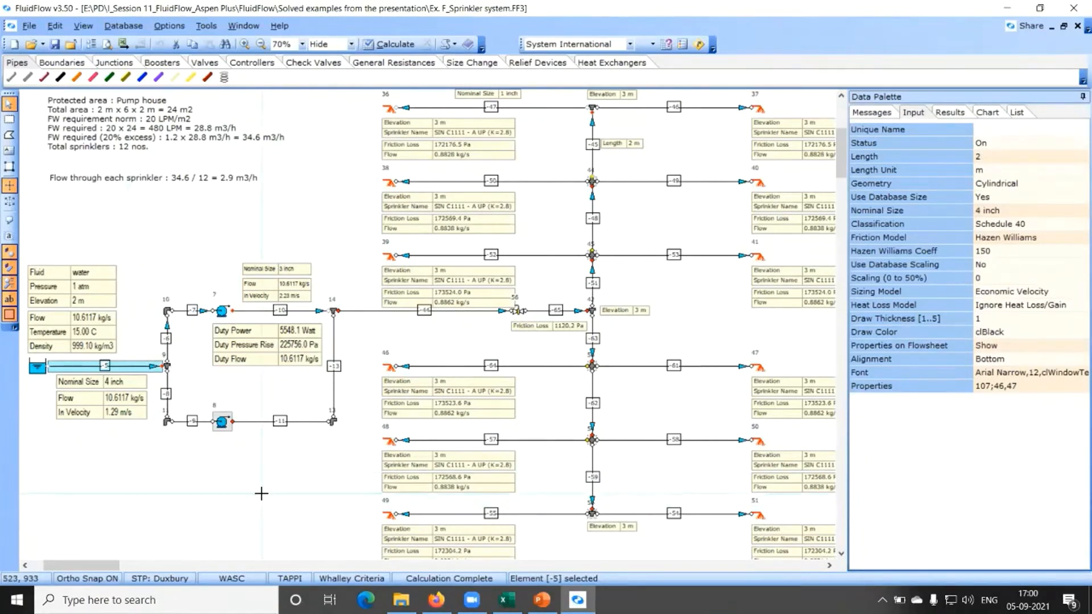
{"action": "left_click", "coordinate": [388, 109]}
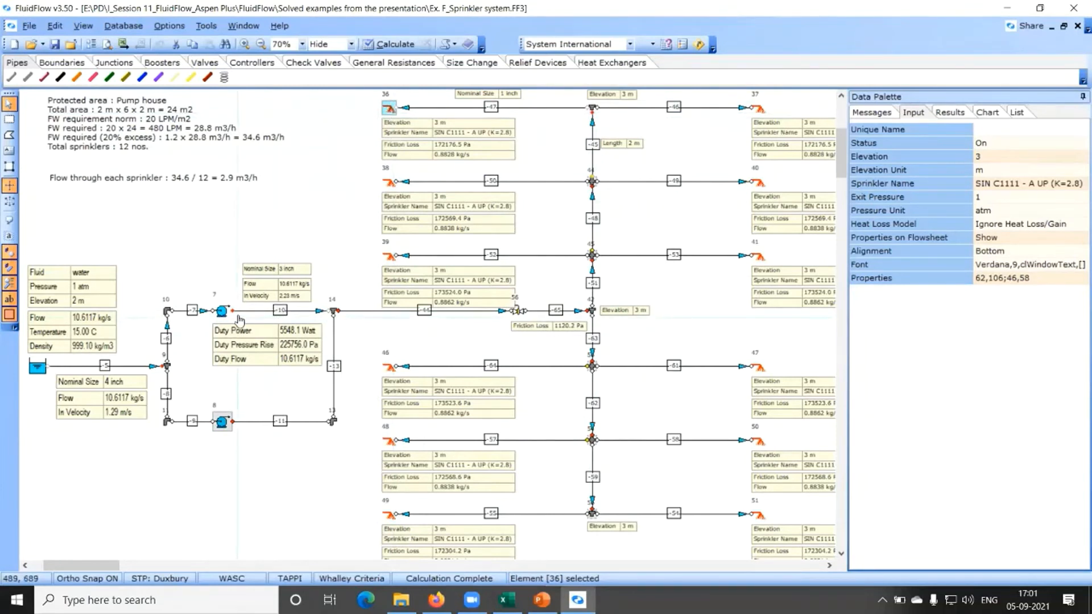
{"action": "left_click", "coordinate": [221, 311]}
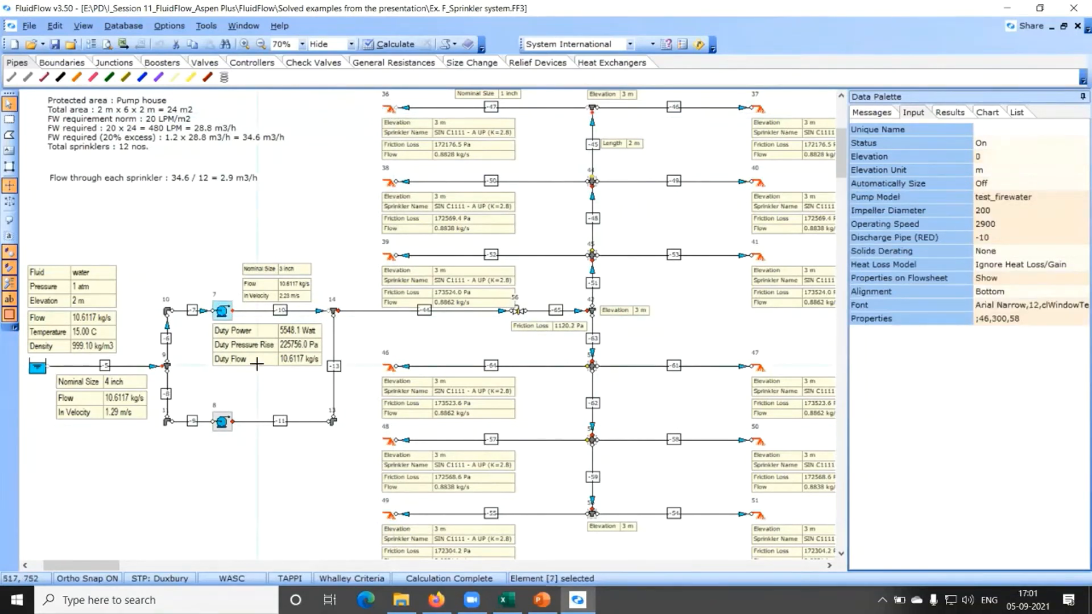
{"action": "left_click", "coordinate": [390, 108]}
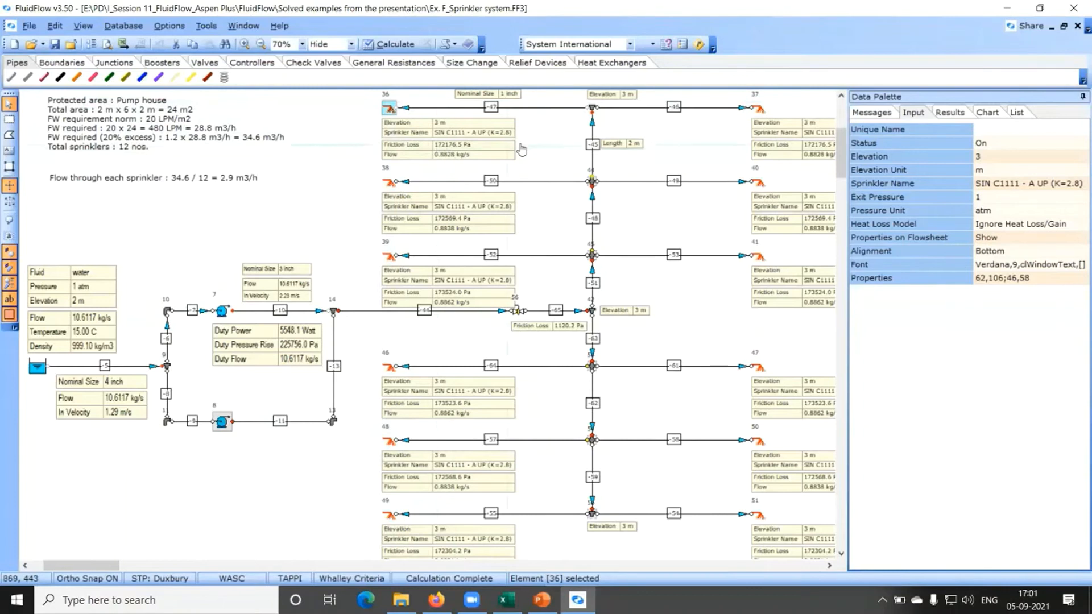
Set the flowsheet's Pressure/Head Drop result unit to bar with 2 decimal places
{"action": "right_click", "coordinate": [558, 149]}
{"action": "left_click", "coordinate": [607, 405]}
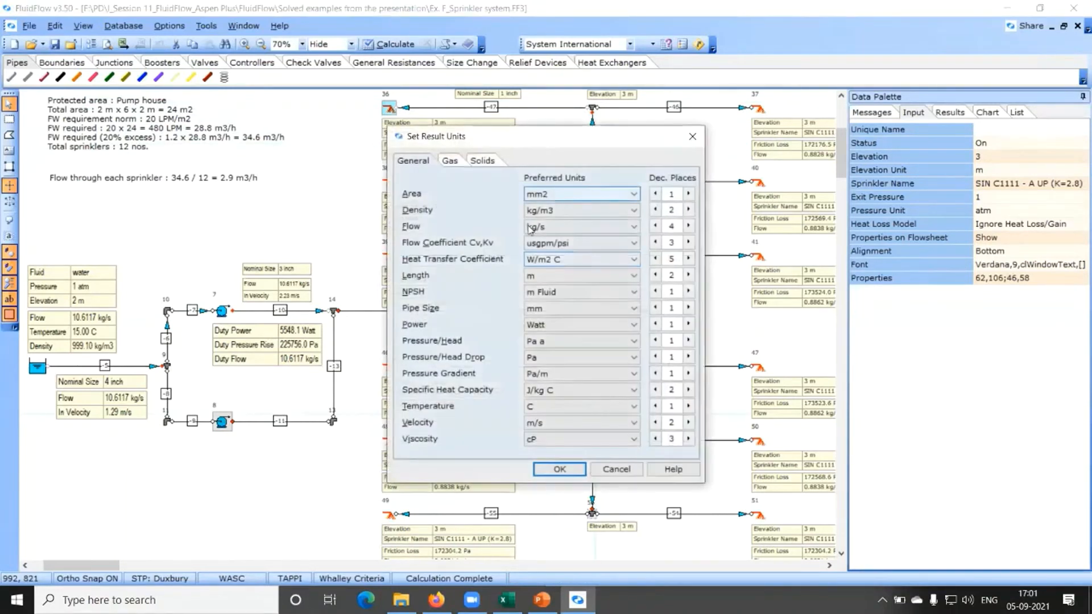
{"action": "left_click", "coordinate": [594, 358]}
{"action": "left_click", "coordinate": [596, 362]}
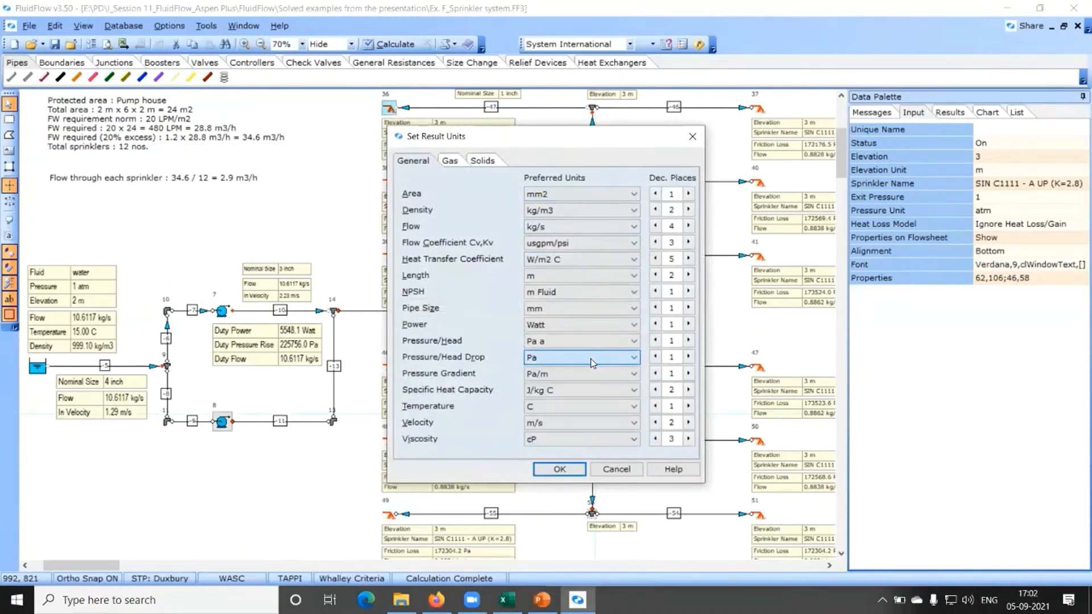
{"action": "left_click", "coordinate": [592, 358]}
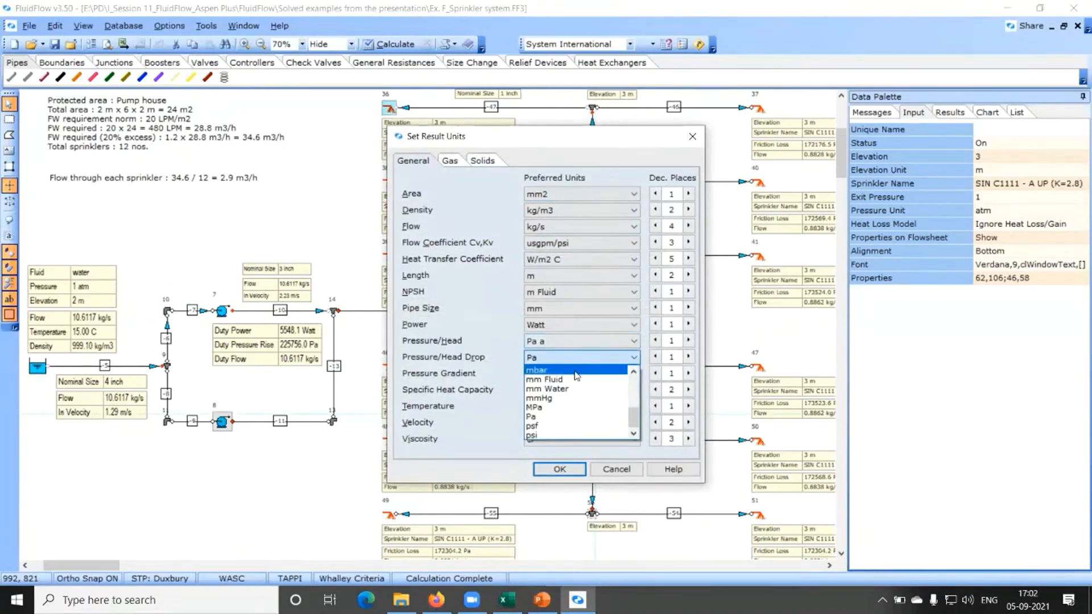
{"action": "scroll", "coordinate": [561, 390], "scroll_direction": "up", "scroll_amount": 5}
{"action": "left_click", "coordinate": [547, 380]}
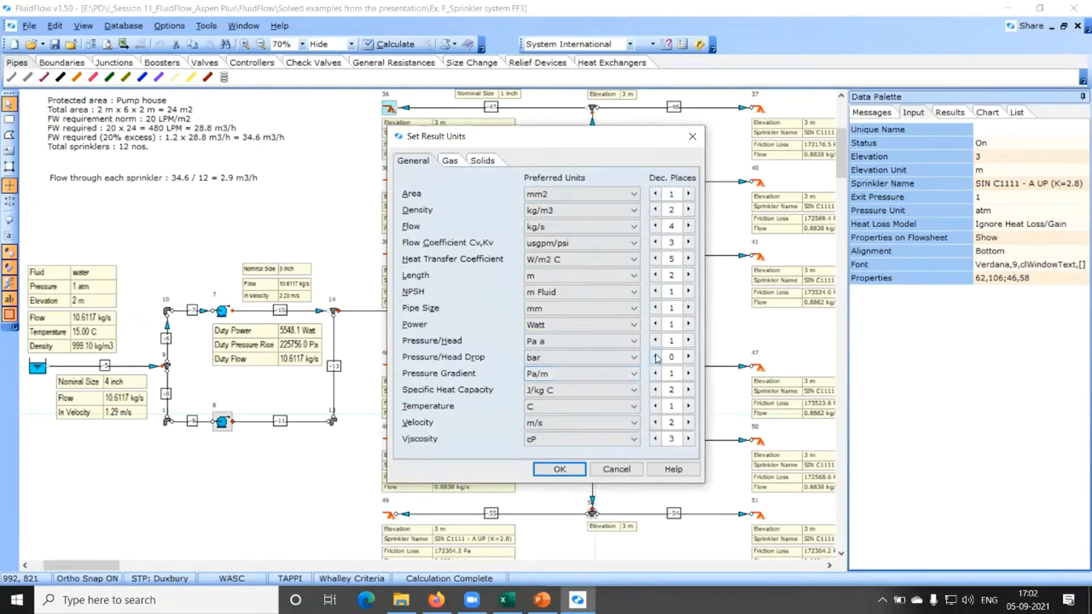
{"action": "left_click", "coordinate": [688, 357]}
{"action": "left_click", "coordinate": [560, 469]}
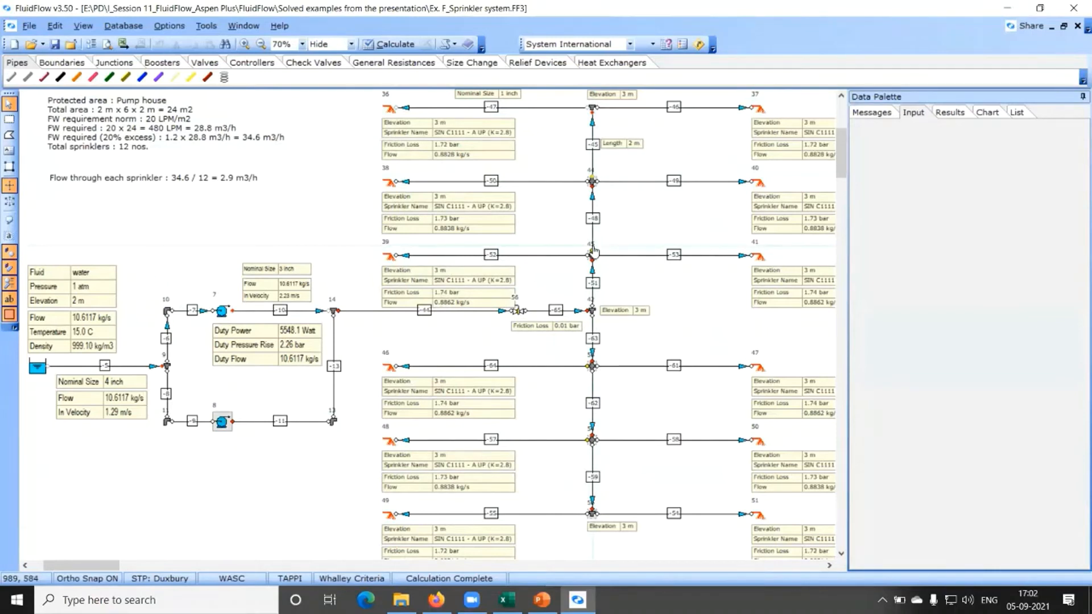
Review the fire-water requirement note and the inputs of the upper pump on the flowsheet
{"action": "left_click", "coordinate": [442, 149]}
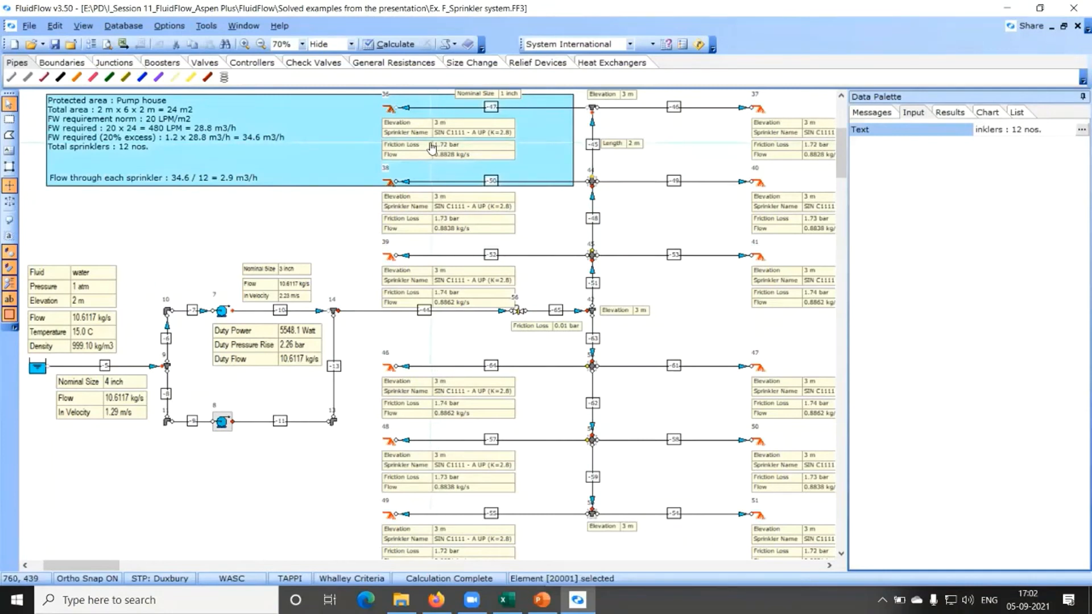
{"action": "left_click", "coordinate": [485, 235]}
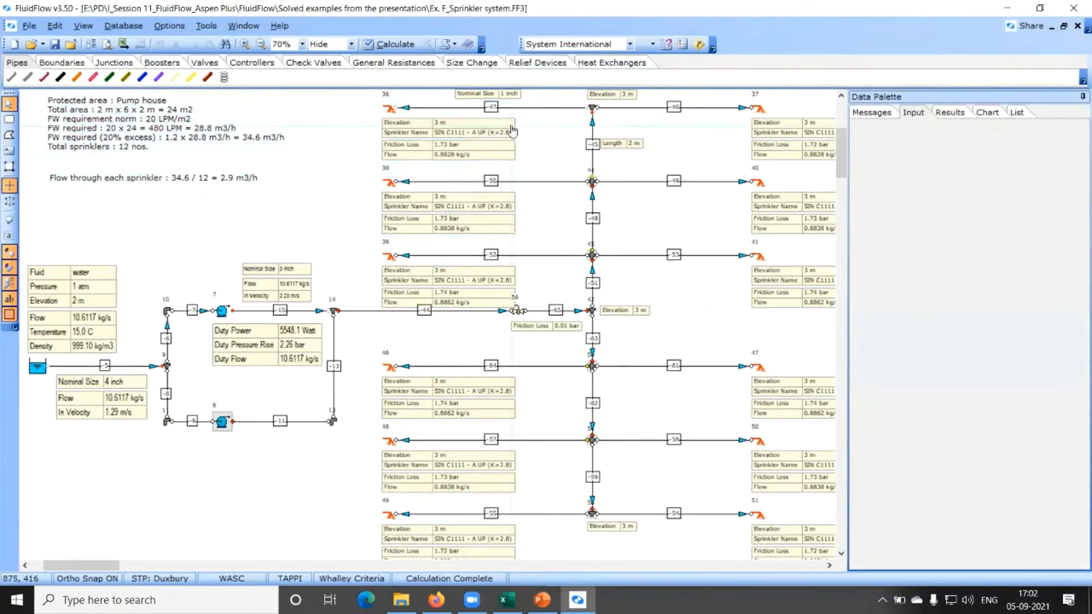
{"action": "left_click", "coordinate": [227, 313]}
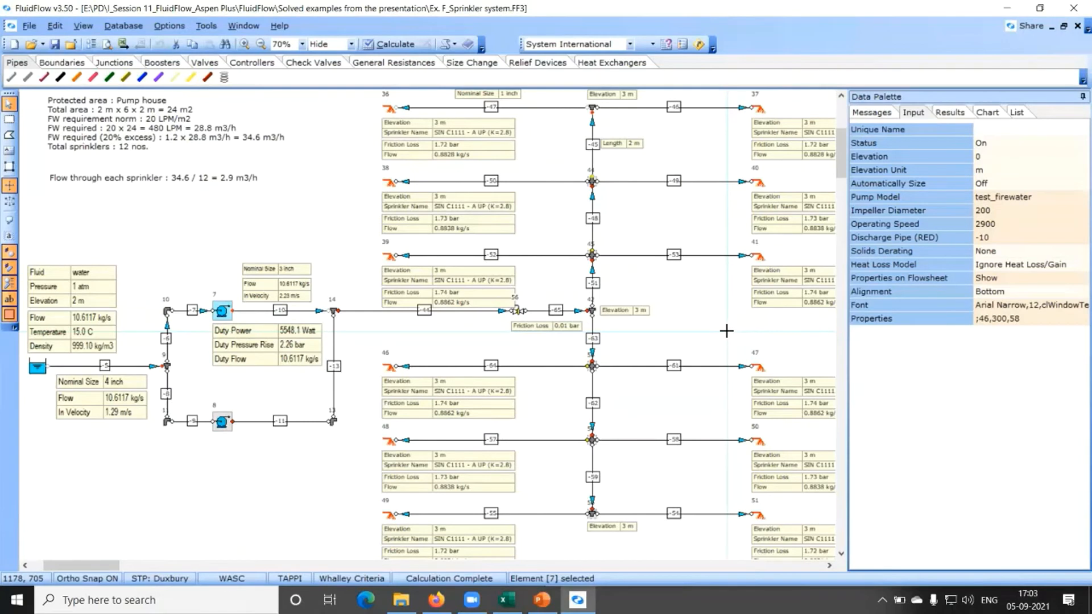
Switch to the Excel process design workbook, calculate =13e5/75 in cell O17 of sheet S11, and return to the FluidFlow flowsheet
{"action": "left_click", "coordinate": [506, 600]}
{"action": "left_click", "coordinate": [505, 297]}
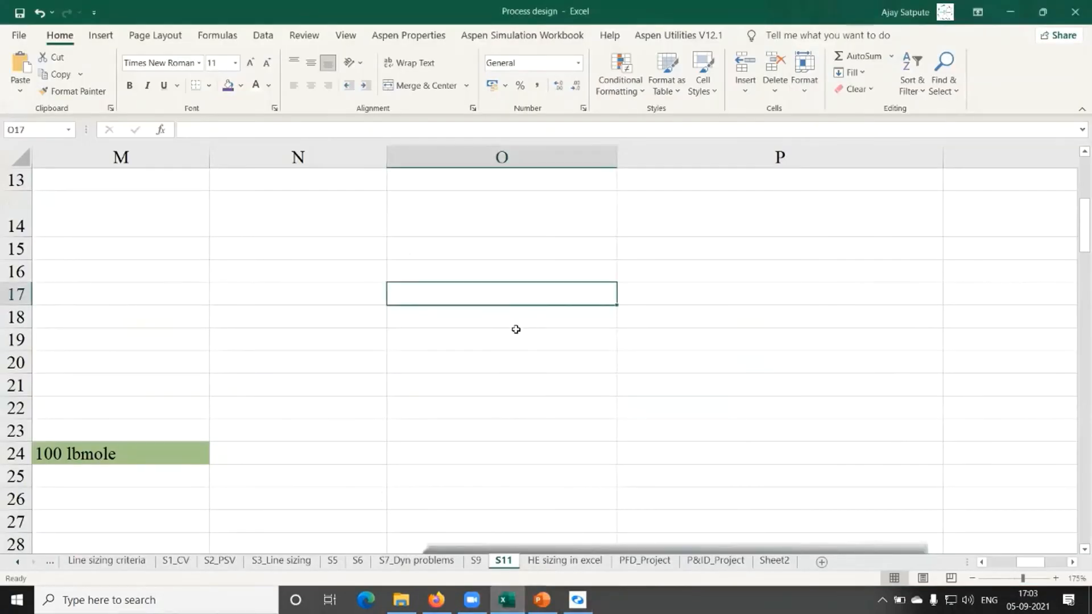
{"action": "type", "text": "=13e"}
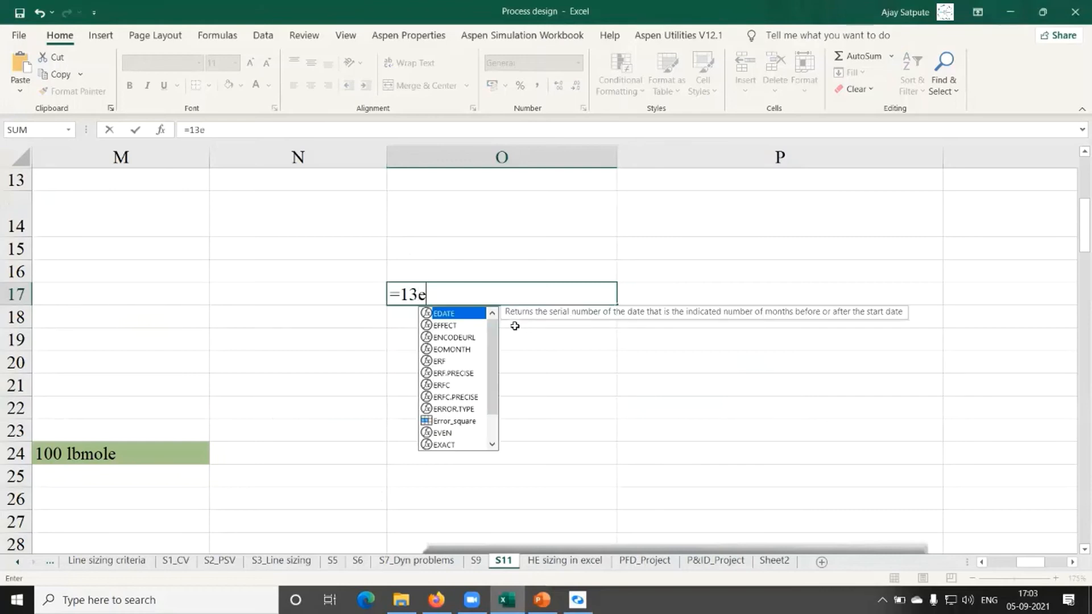
{"action": "type", "text": "5/75"}
{"action": "key", "text": "Return"}
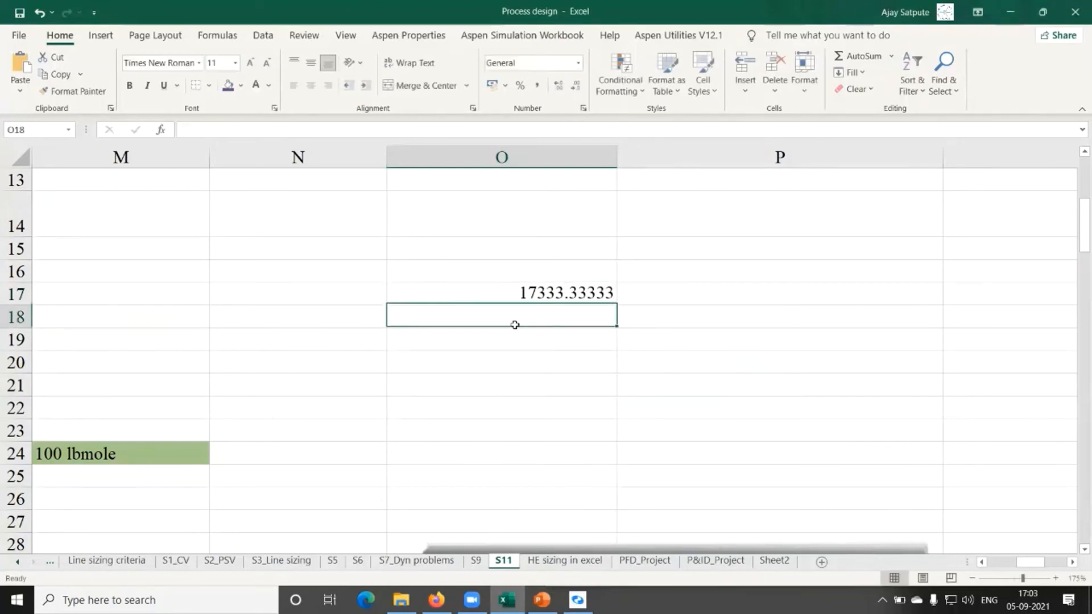
{"action": "left_click", "coordinate": [524, 292]}
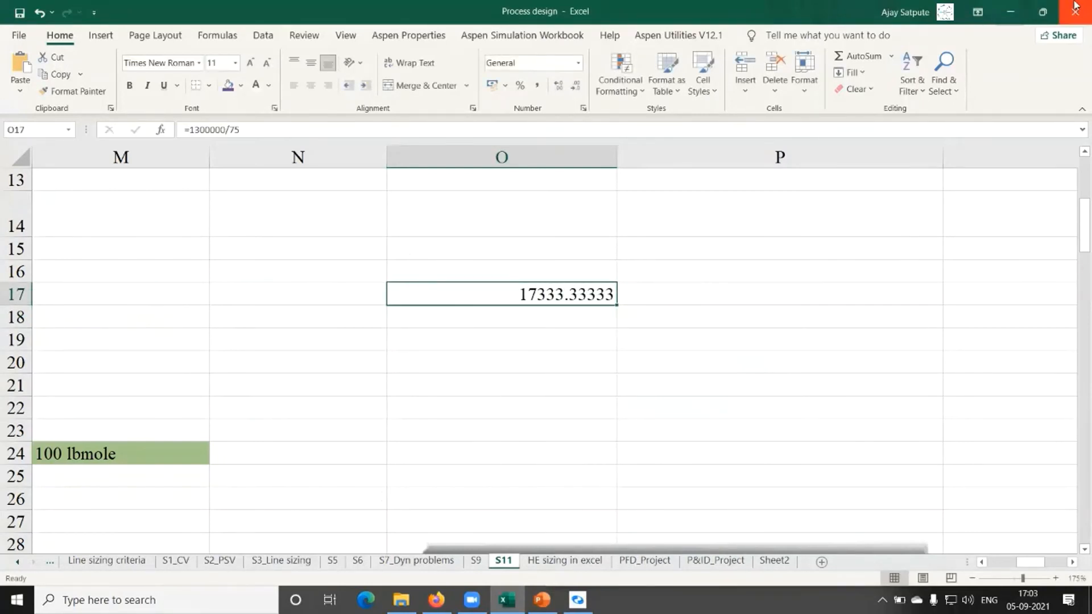
{"action": "left_click", "coordinate": [1014, 13]}
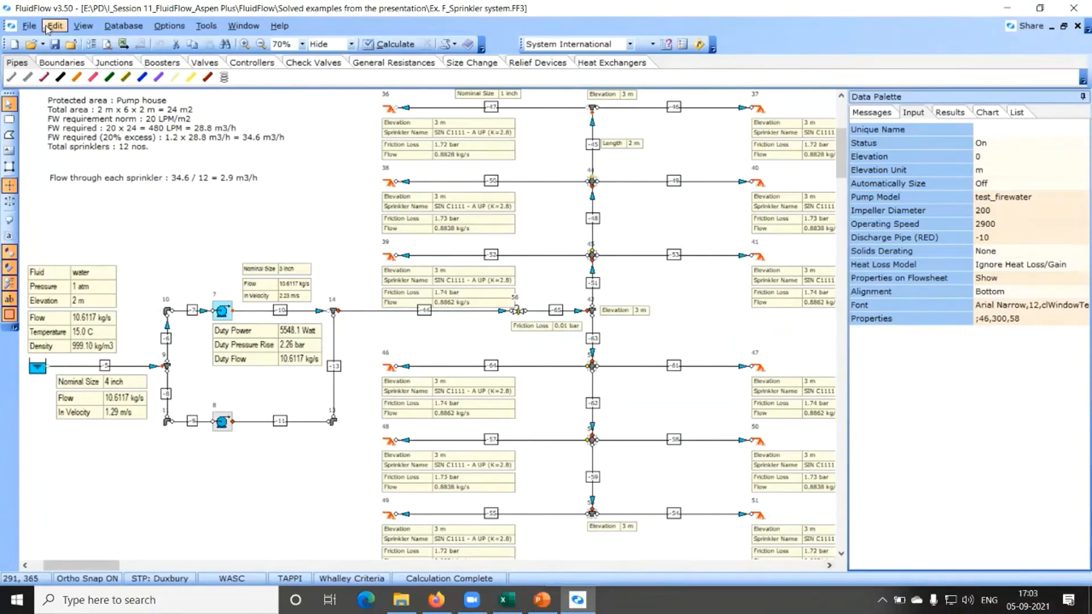
Save the sprinkler system flowsheet and clear the pump selection
{"action": "left_click", "coordinate": [57, 45]}
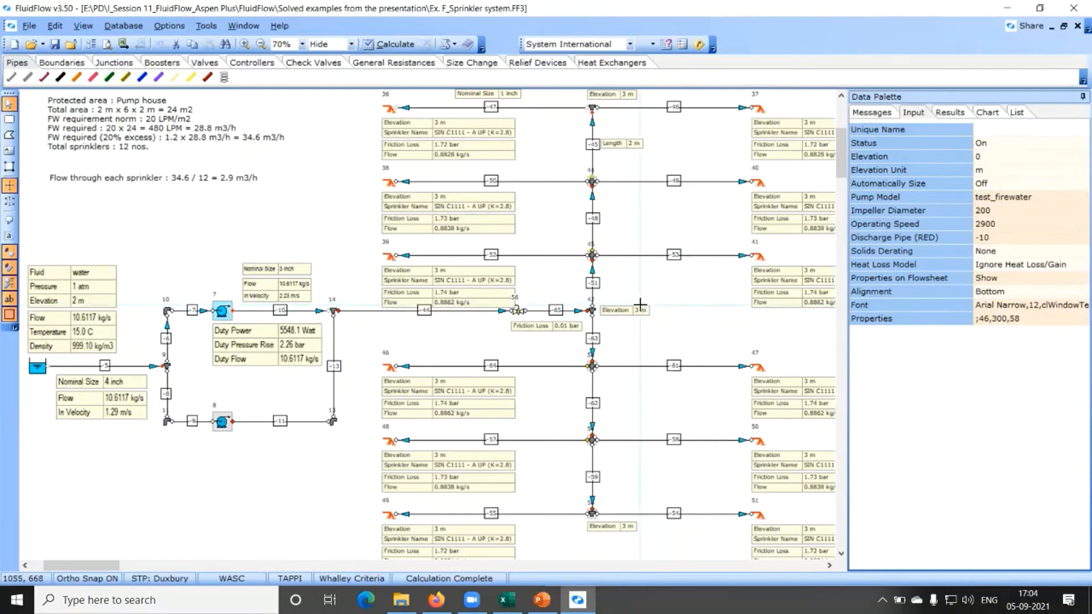
{"action": "left_click", "coordinate": [701, 327]}
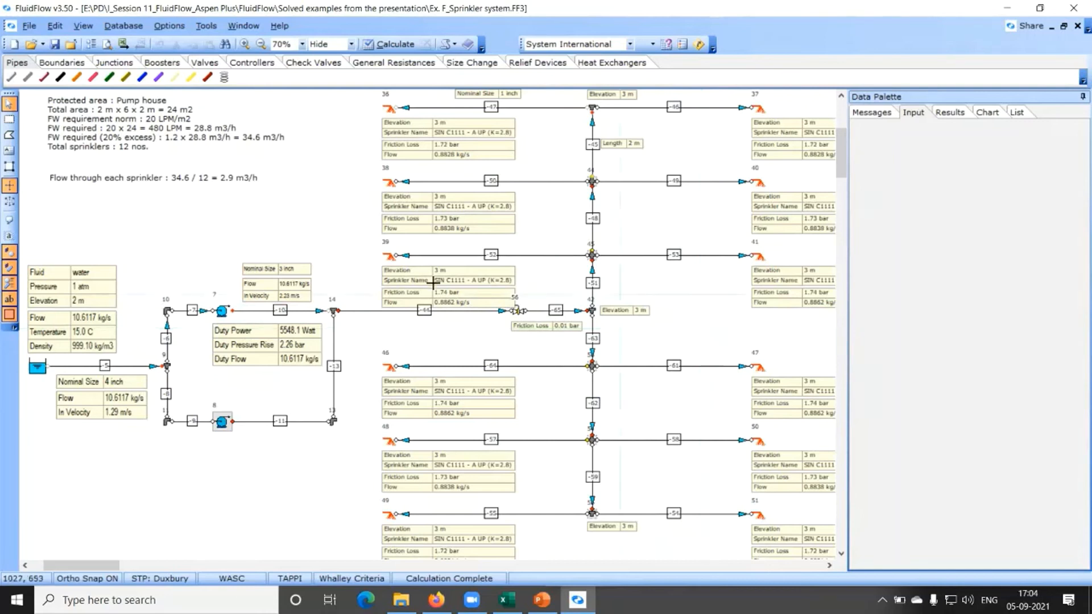
Switch to File Explorer, widen its window, browse the FluidFlow folder and its solved examples subfolder, and return to the flowsheet
{"action": "left_click", "coordinate": [401, 600]}
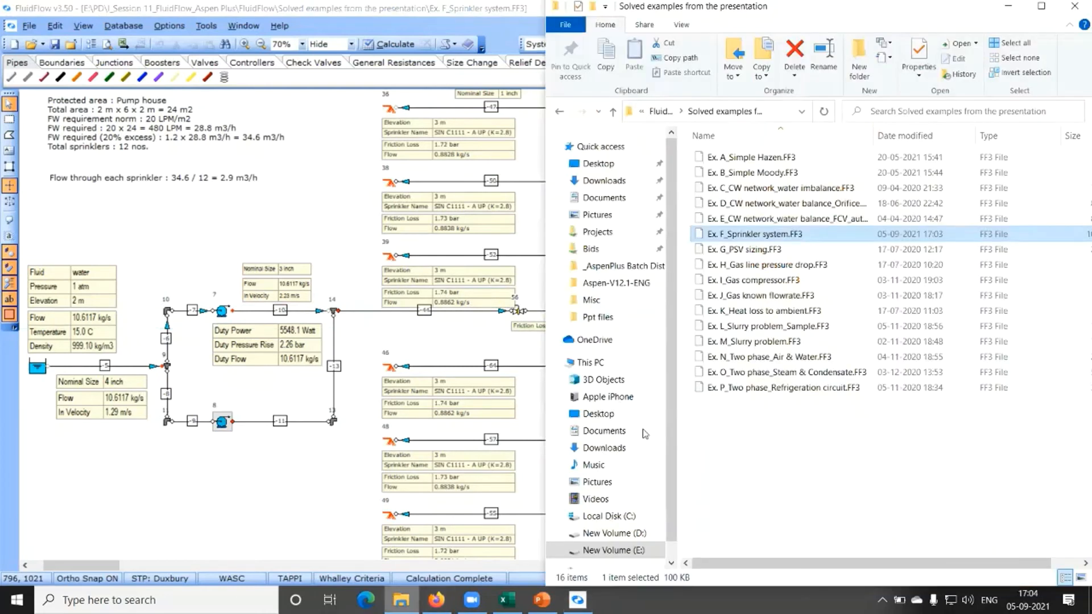
{"action": "left_click", "coordinate": [906, 495]}
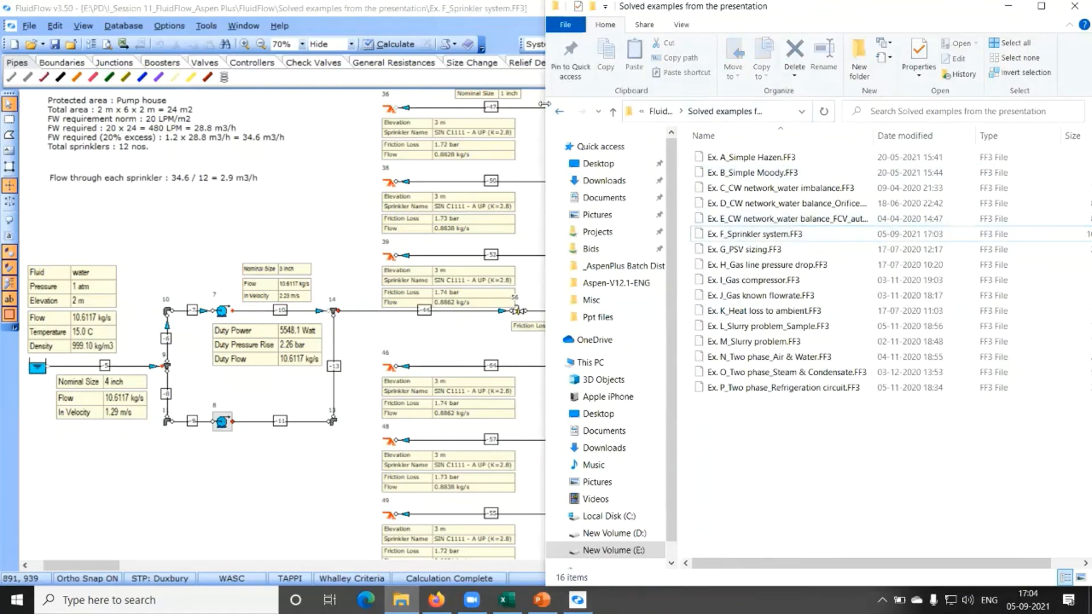
{"action": "left_click_drag", "start_coordinate": [547, 108], "coordinate": [327, 109]}
{"action": "left_click", "coordinate": [449, 118]}
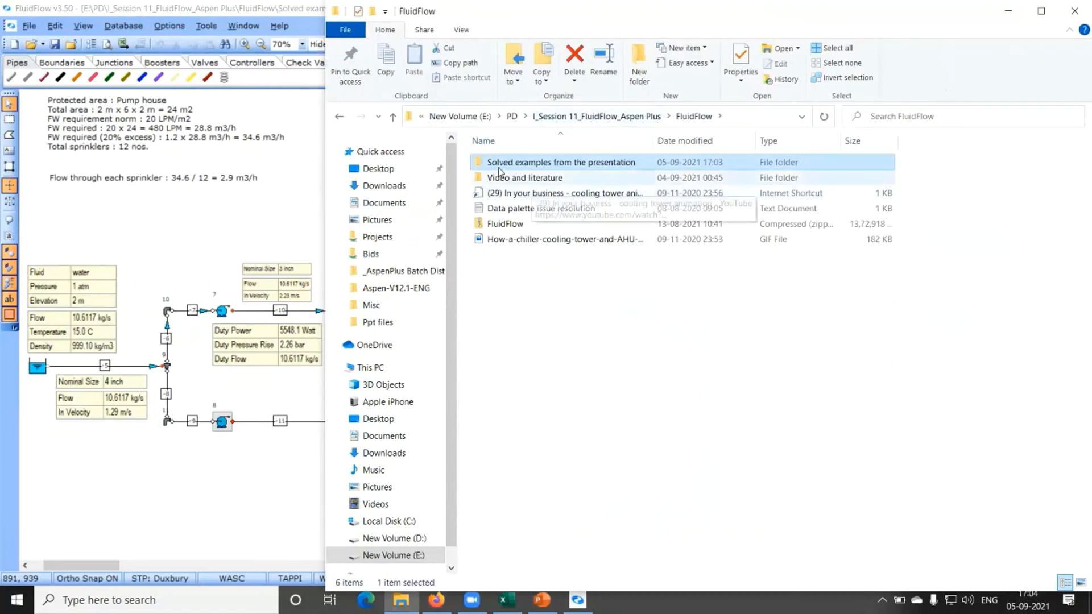
{"action": "left_click", "coordinate": [527, 164]}
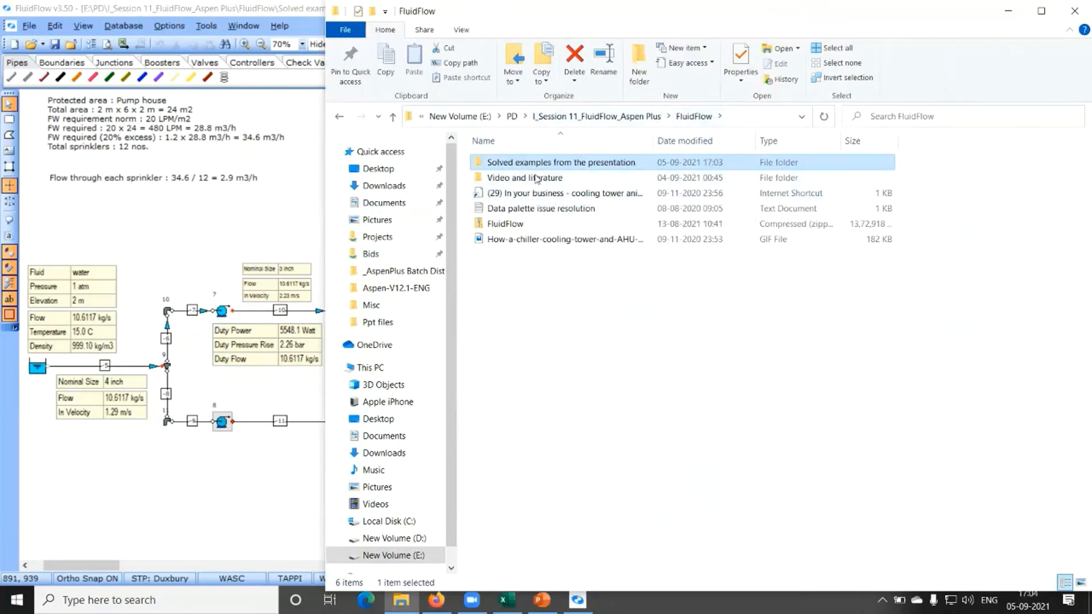
{"action": "left_click", "coordinate": [480, 165]}
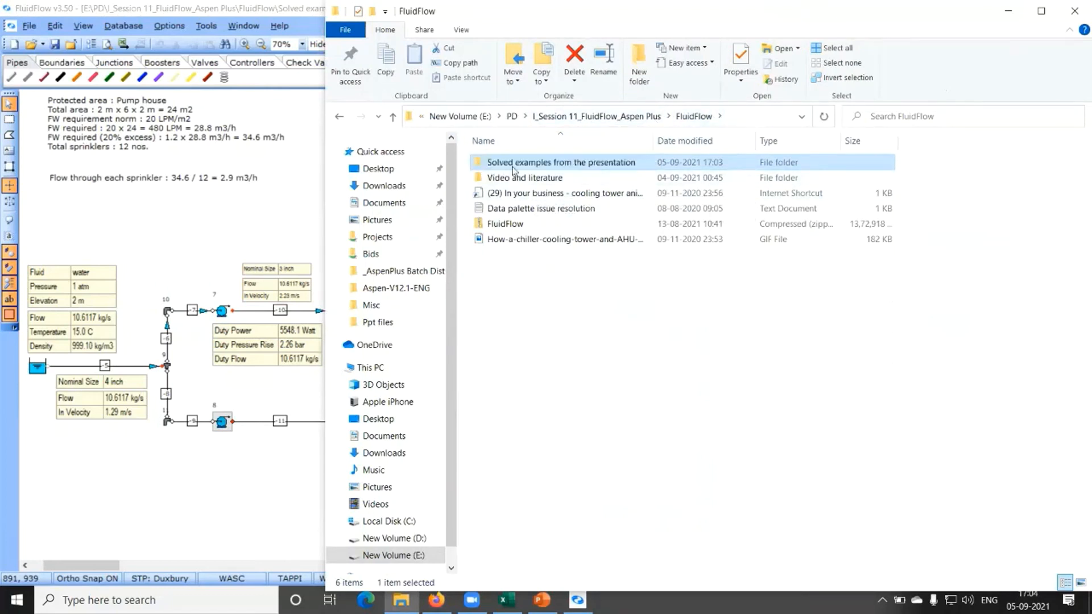
{"action": "double_click", "coordinate": [578, 165]}
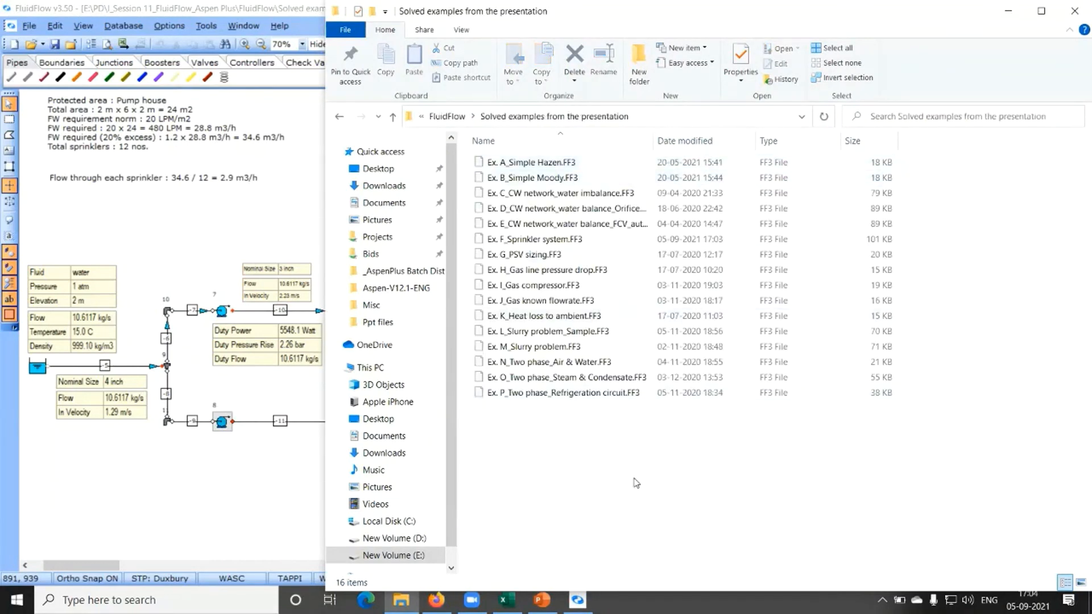
{"action": "left_click_drag", "start_coordinate": [469, 159], "coordinate": [529, 257]}
{"action": "left_click", "coordinate": [529, 256]}
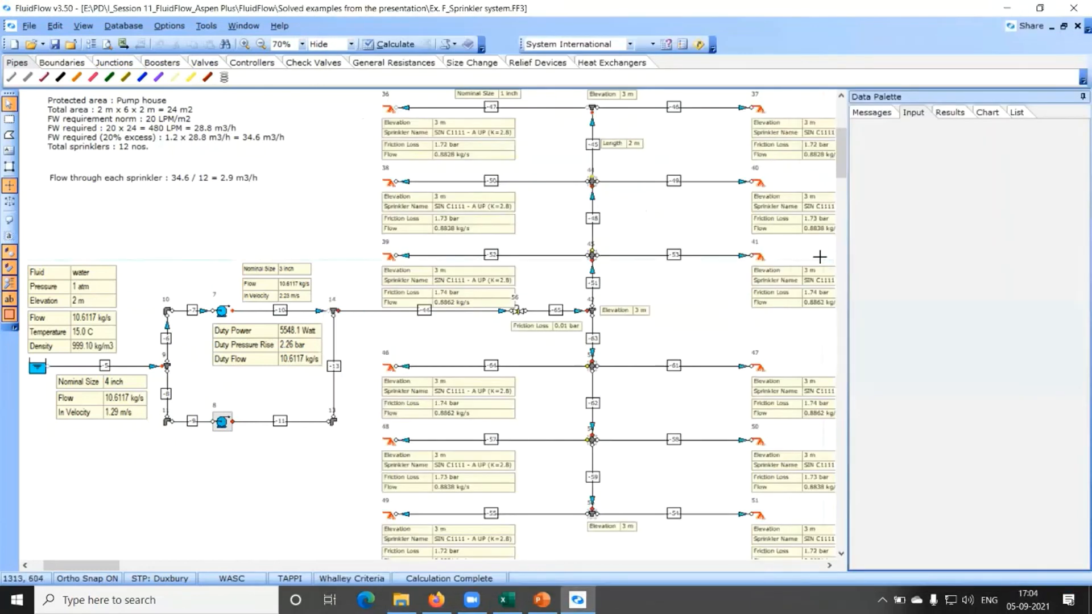
{"action": "left_click", "coordinate": [1008, 11]}
{"action": "left_click", "coordinate": [28, 26]}
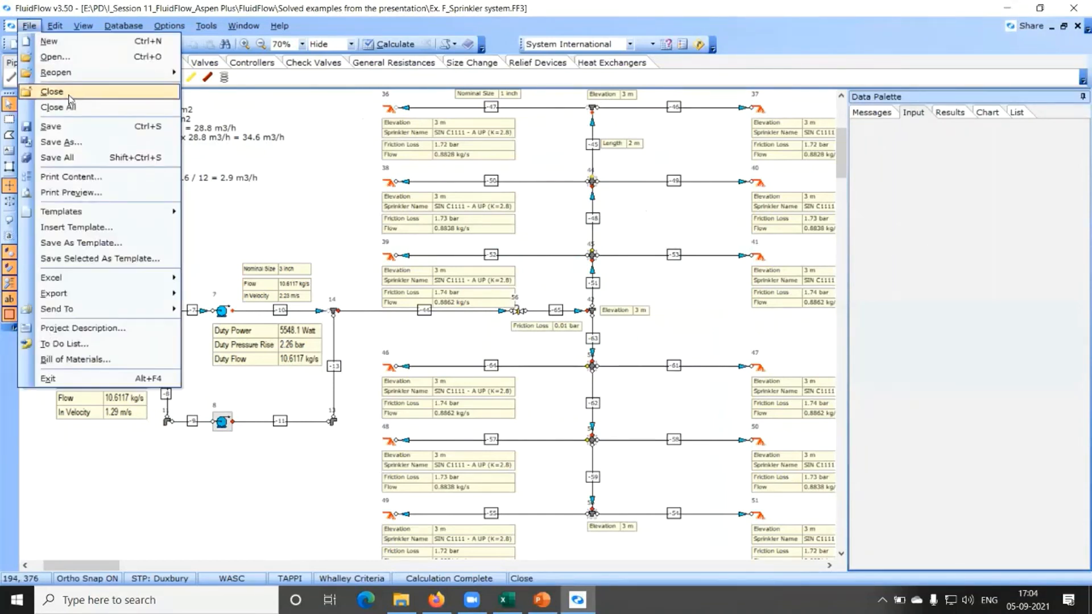
{"action": "left_click", "coordinate": [57, 107]}
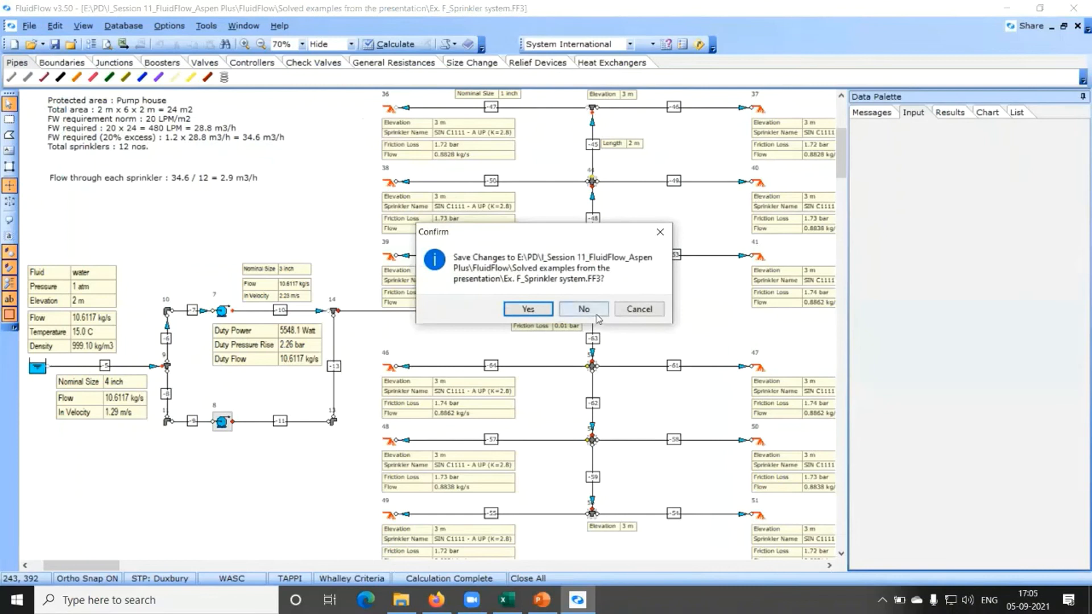
{"action": "left_click", "coordinate": [654, 311]}
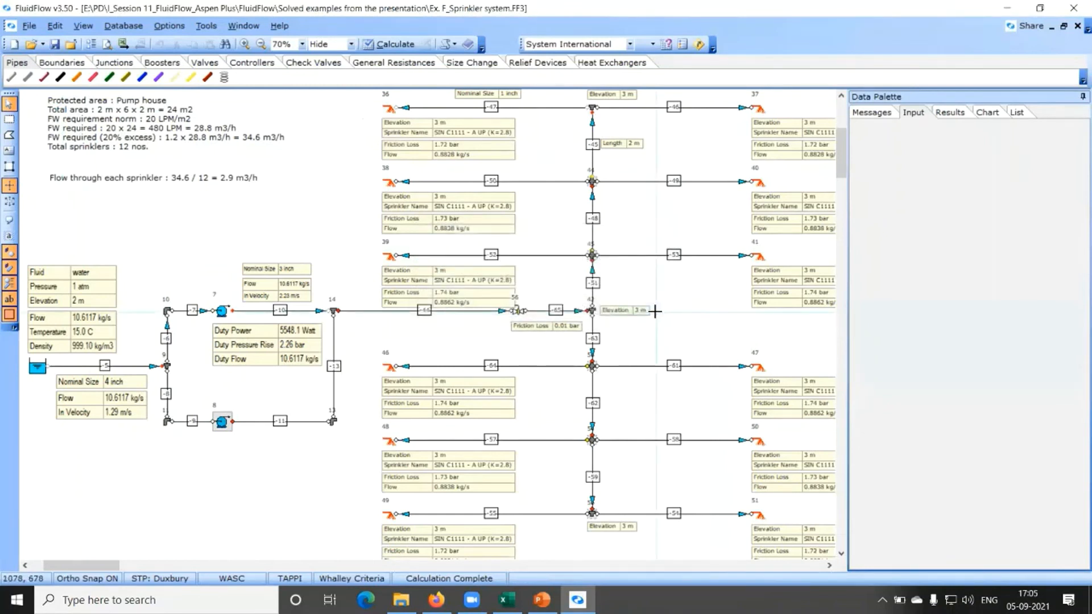